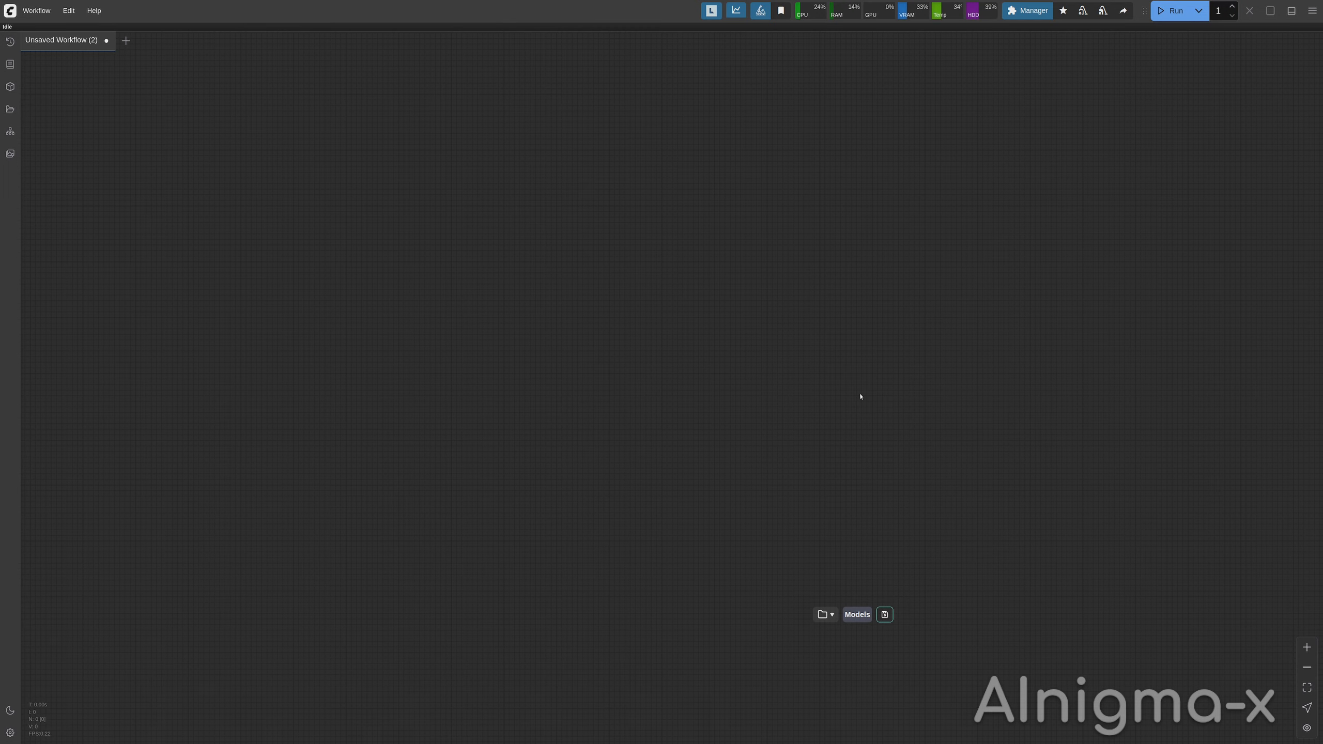
Browse the workflow templates and open the Flux template category.
{"action": "left_click", "coordinate": [36, 10]}
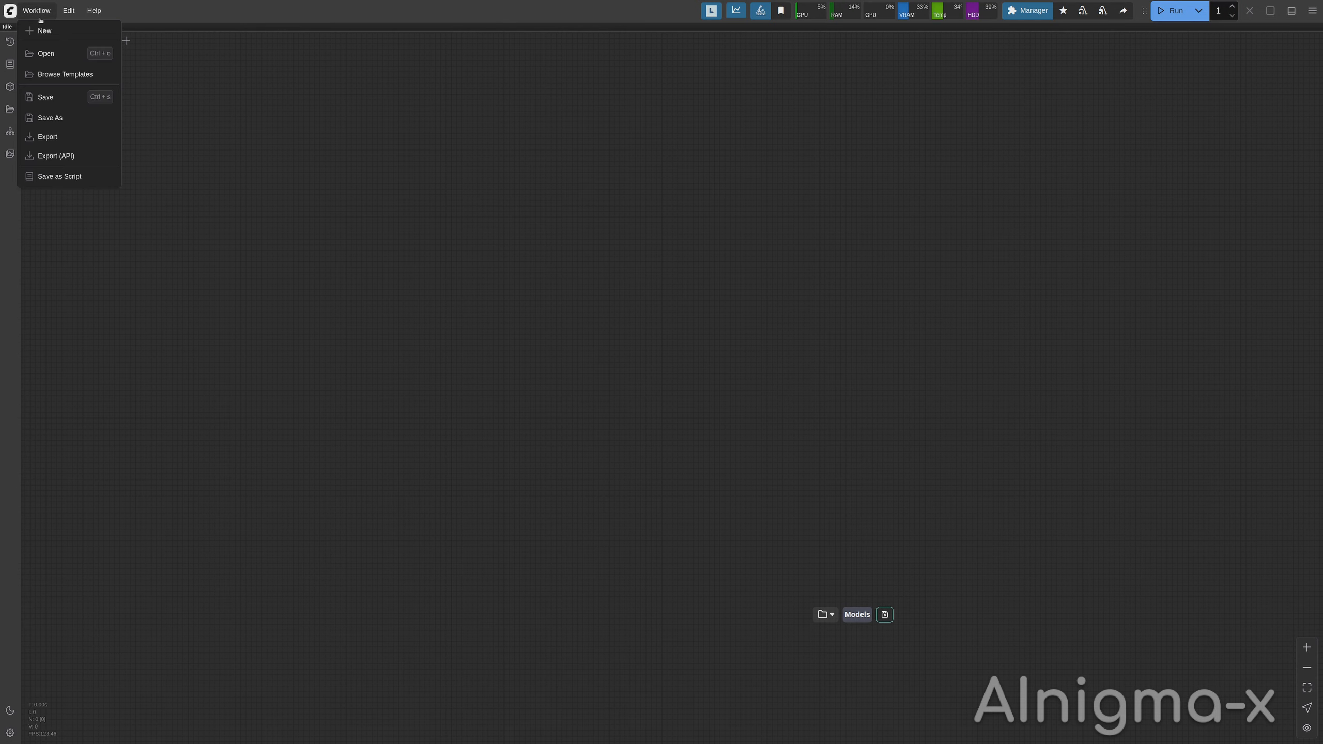
{"action": "left_click", "coordinate": [109, 77]}
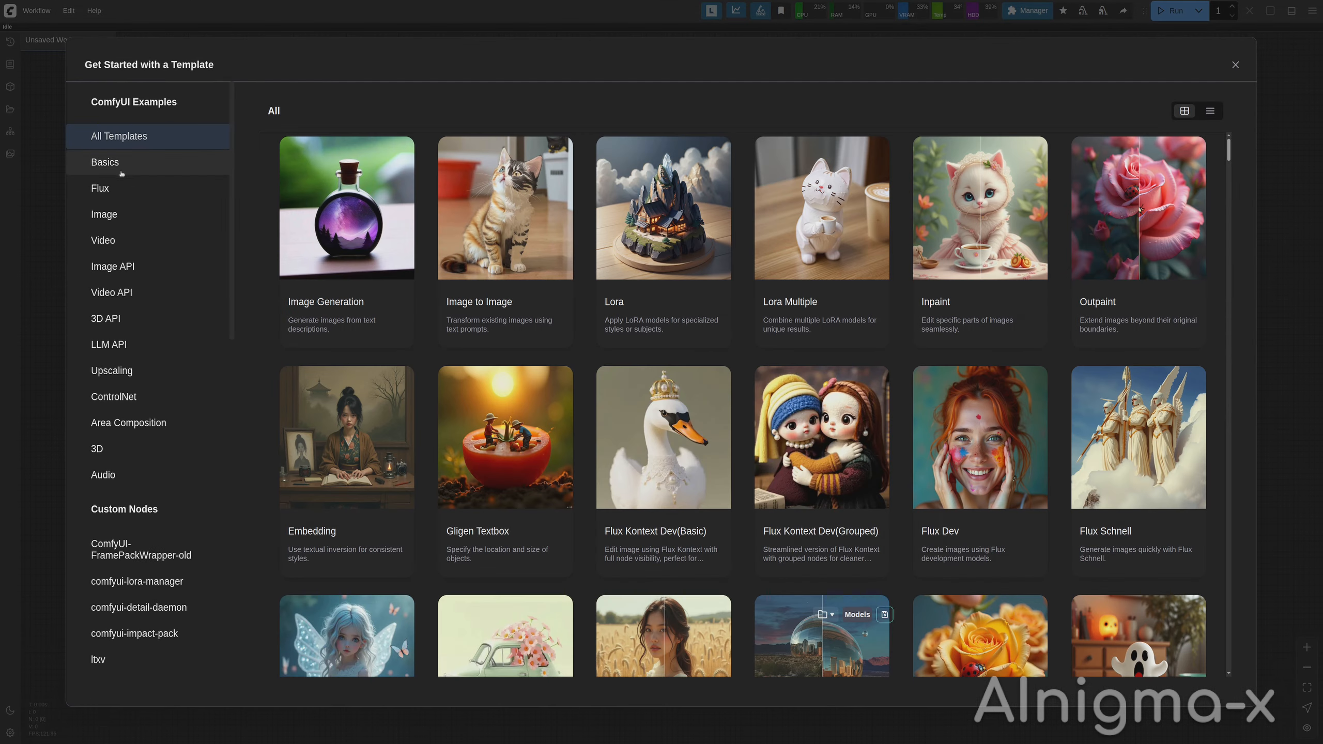
{"action": "left_click", "coordinate": [138, 189]}
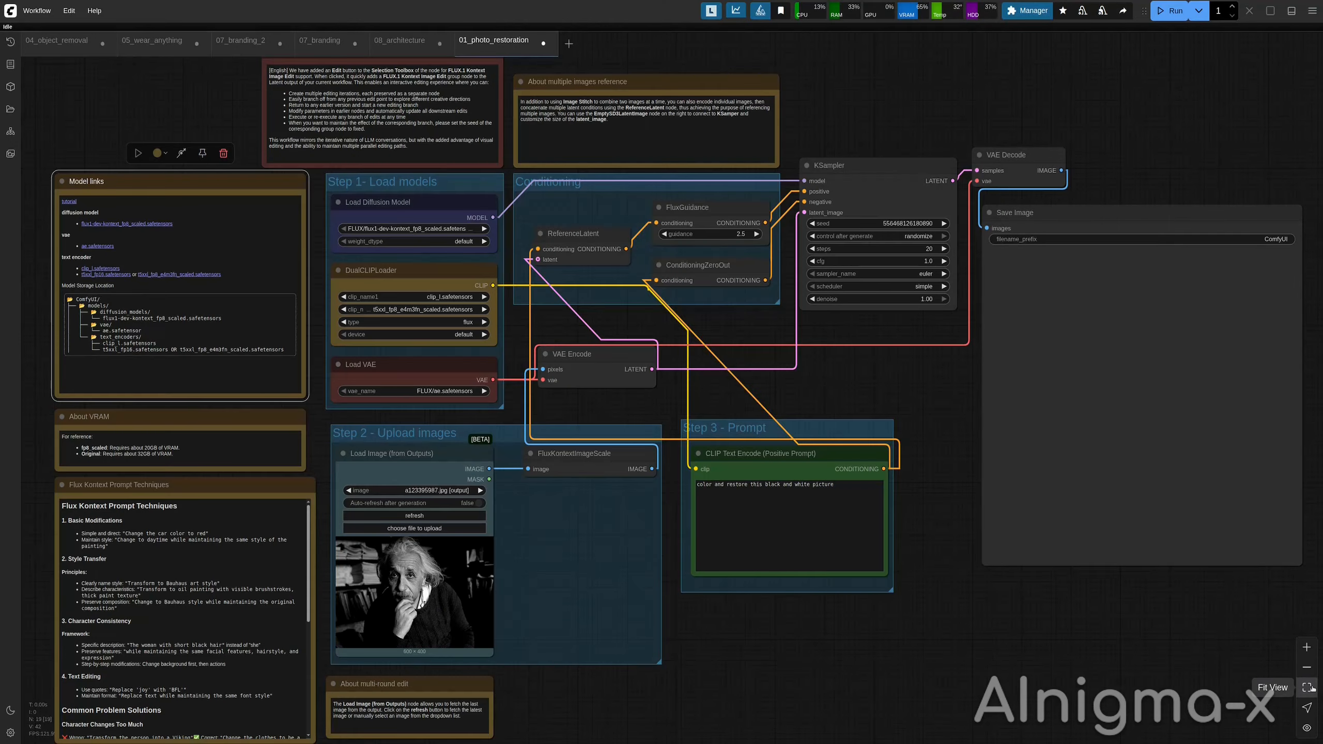
Fit the photo restoration workflow in view and read its model links, VRAM and prompt technique notes.
{"action": "left_click", "coordinate": [1308, 687]}
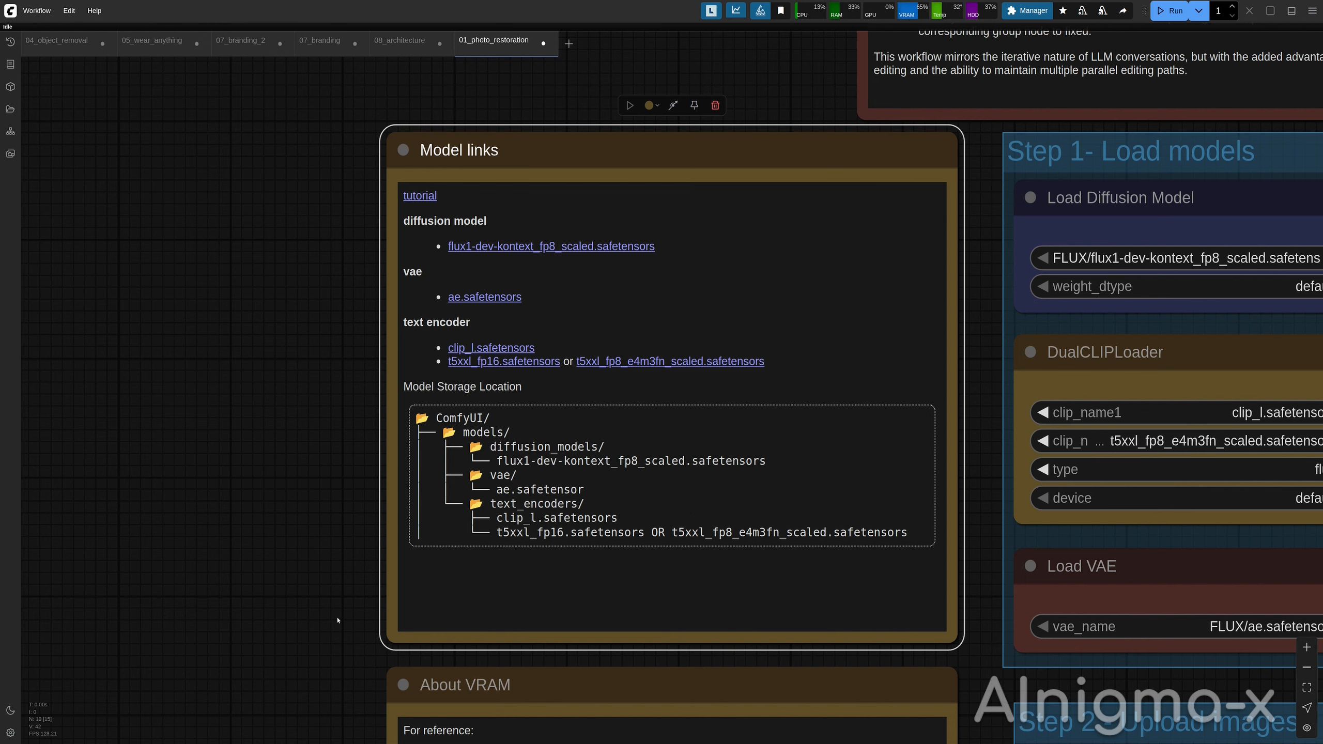
{"action": "scroll", "coordinate": [338, 620], "scroll_direction": "down", "scroll_amount": 6}
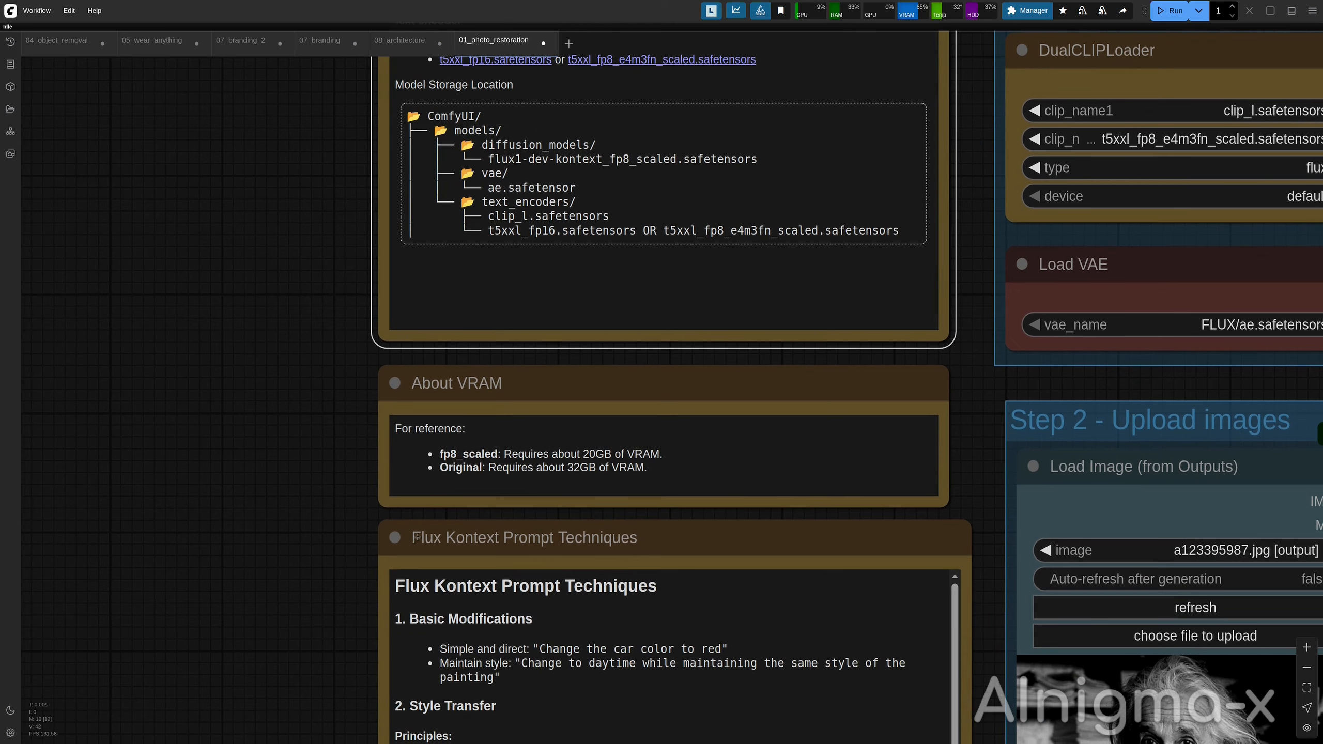
{"action": "scroll", "coordinate": [257, 488], "scroll_direction": "down", "scroll_amount": 3}
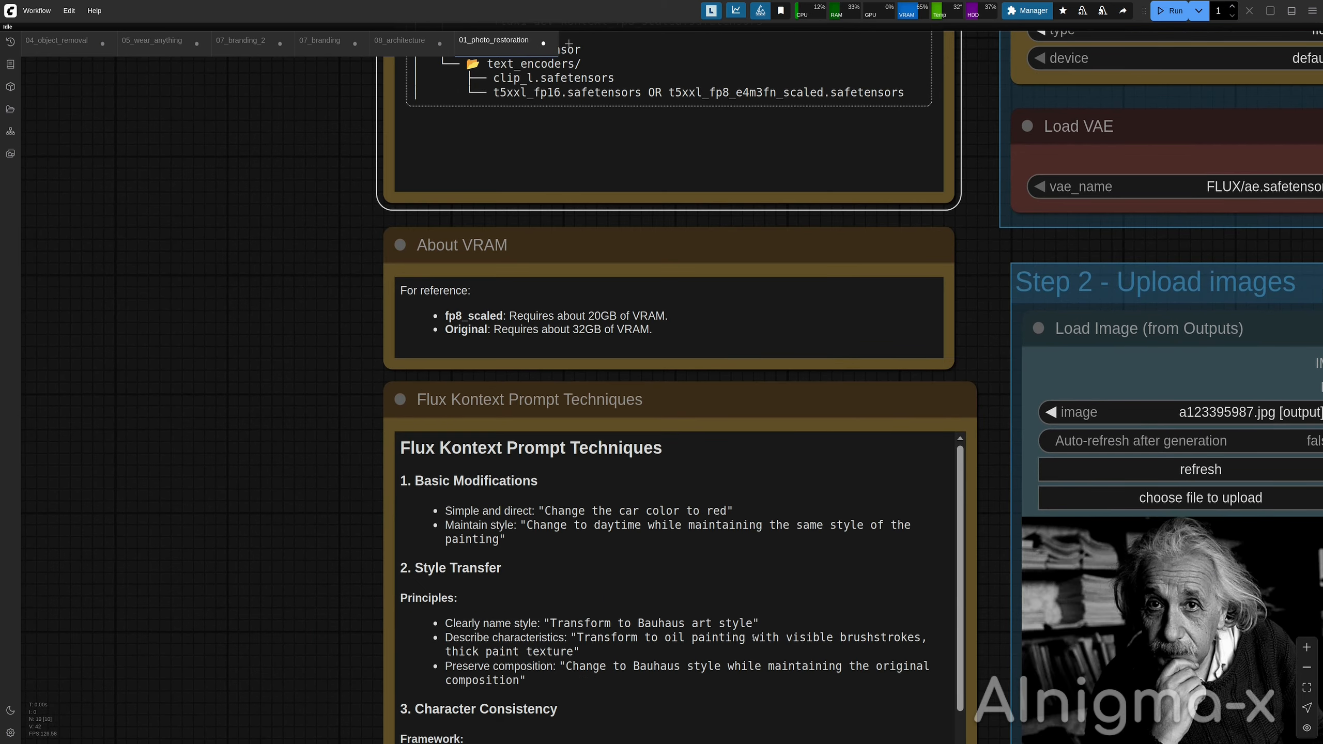
{"action": "left_click_drag", "start_coordinate": [986, 356], "coordinate": [264, 743]}
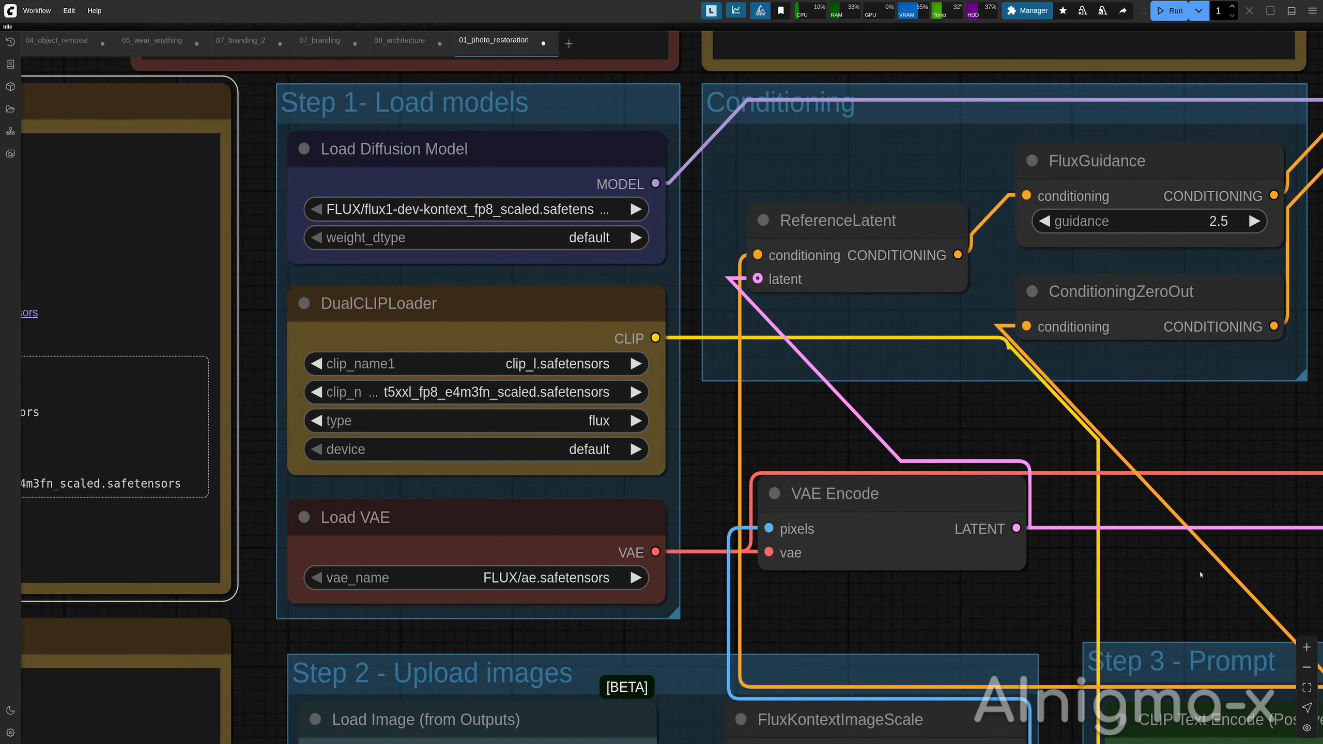
{"action": "scroll", "coordinate": [1114, 556], "scroll_direction": "down", "scroll_amount": 6}
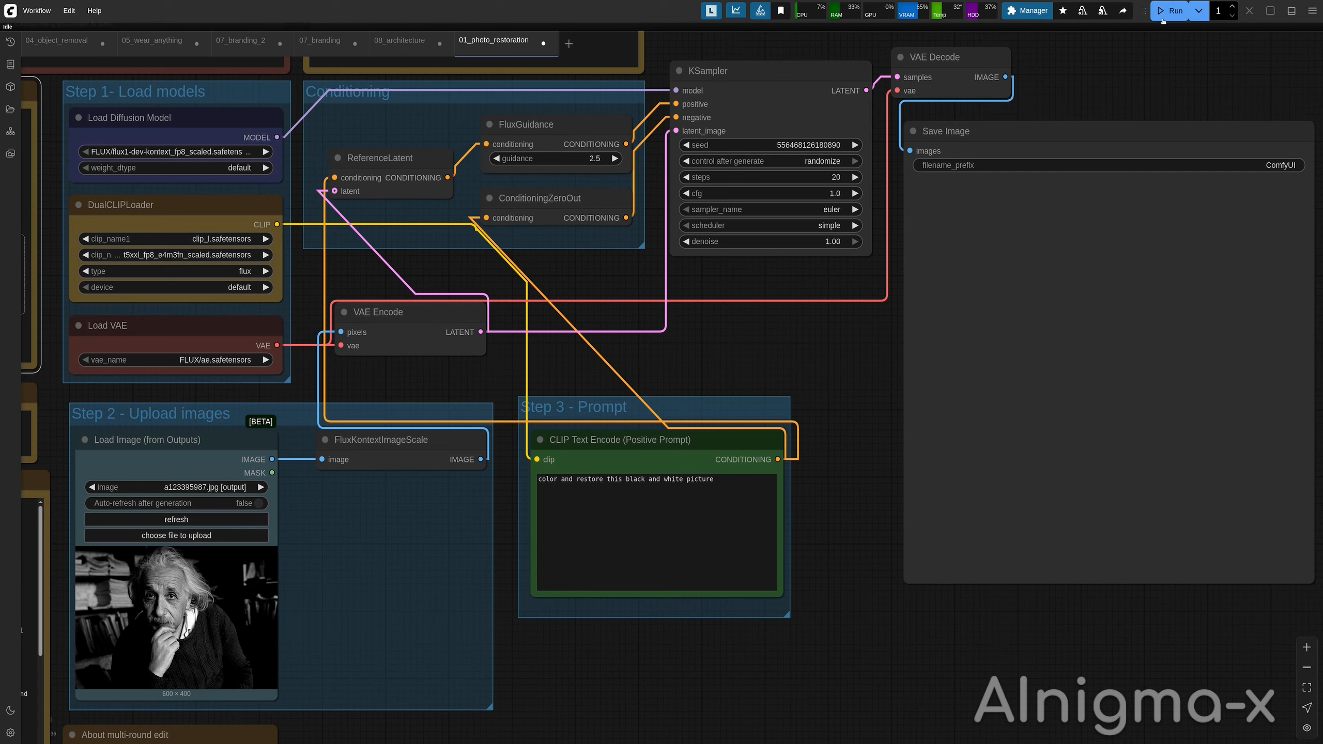
Run the photo restoration workflow on the black-and-white photos and open the colorized result image.
{"action": "left_click", "coordinate": [1167, 12]}
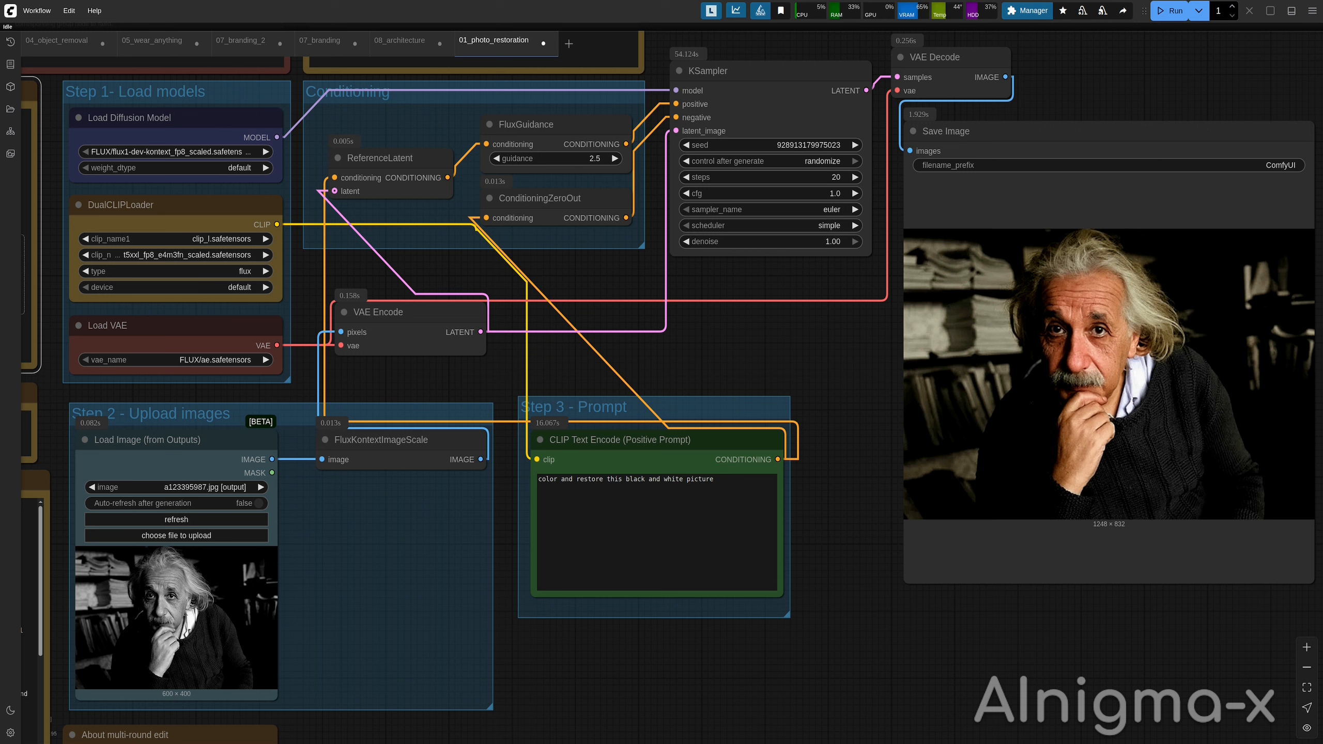
{"action": "left_click", "coordinate": [1169, 10]}
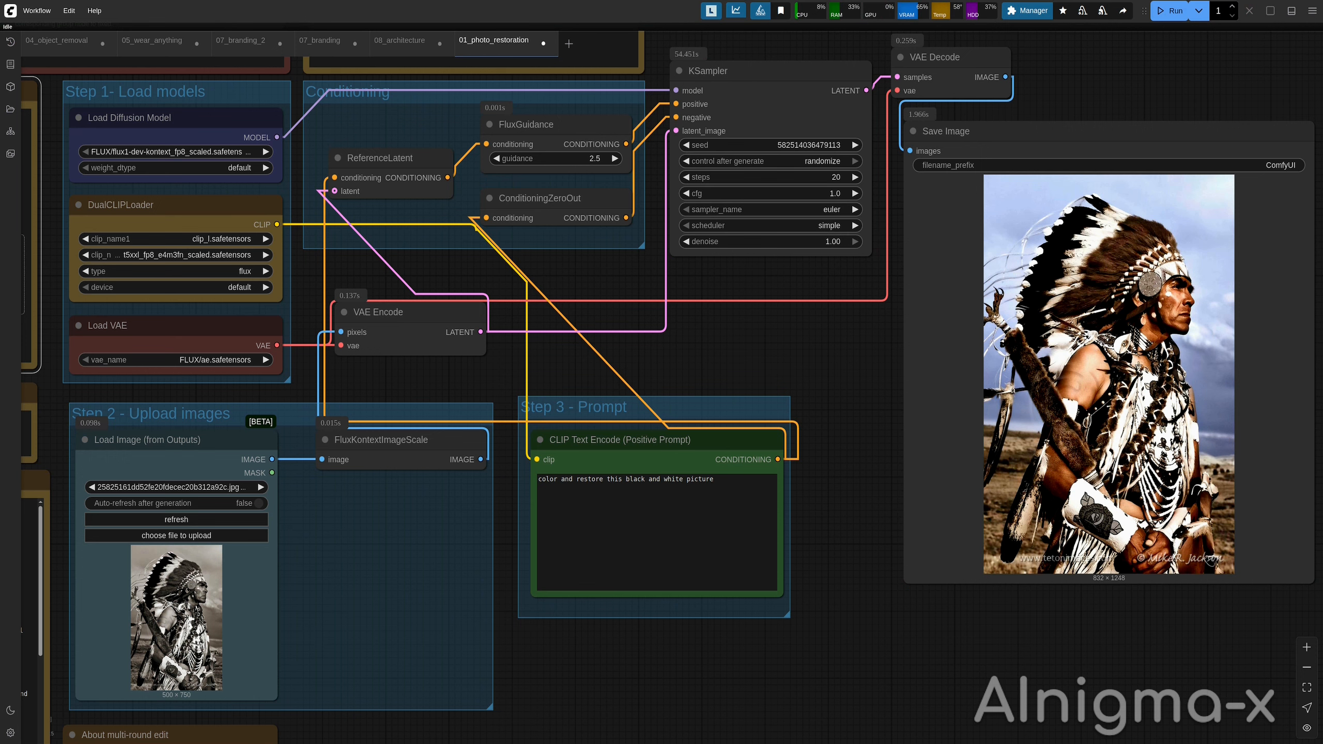
{"action": "right_click", "coordinate": [1138, 336]}
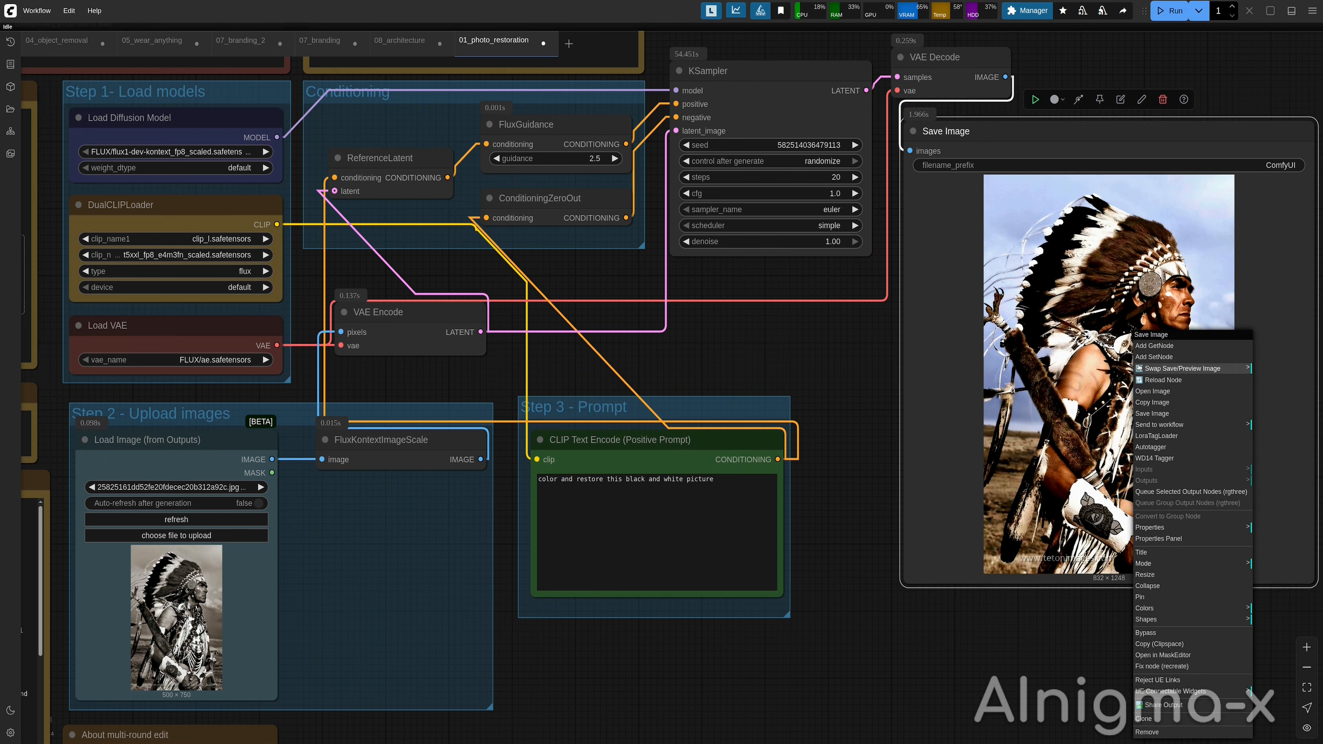
{"action": "left_click", "coordinate": [1154, 392]}
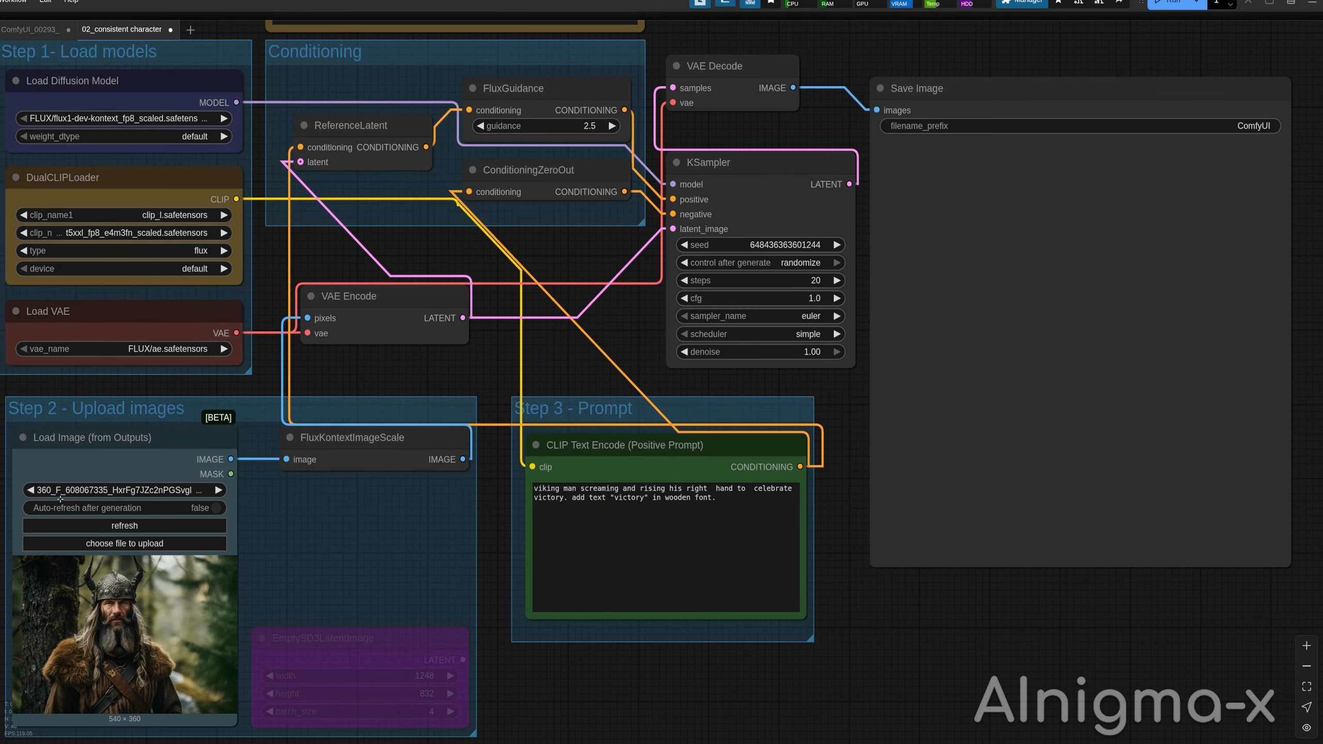
Run the consistent character workflow with the viking 'victory' prompt.
{"action": "triple_click", "coordinate": [563, 497]}
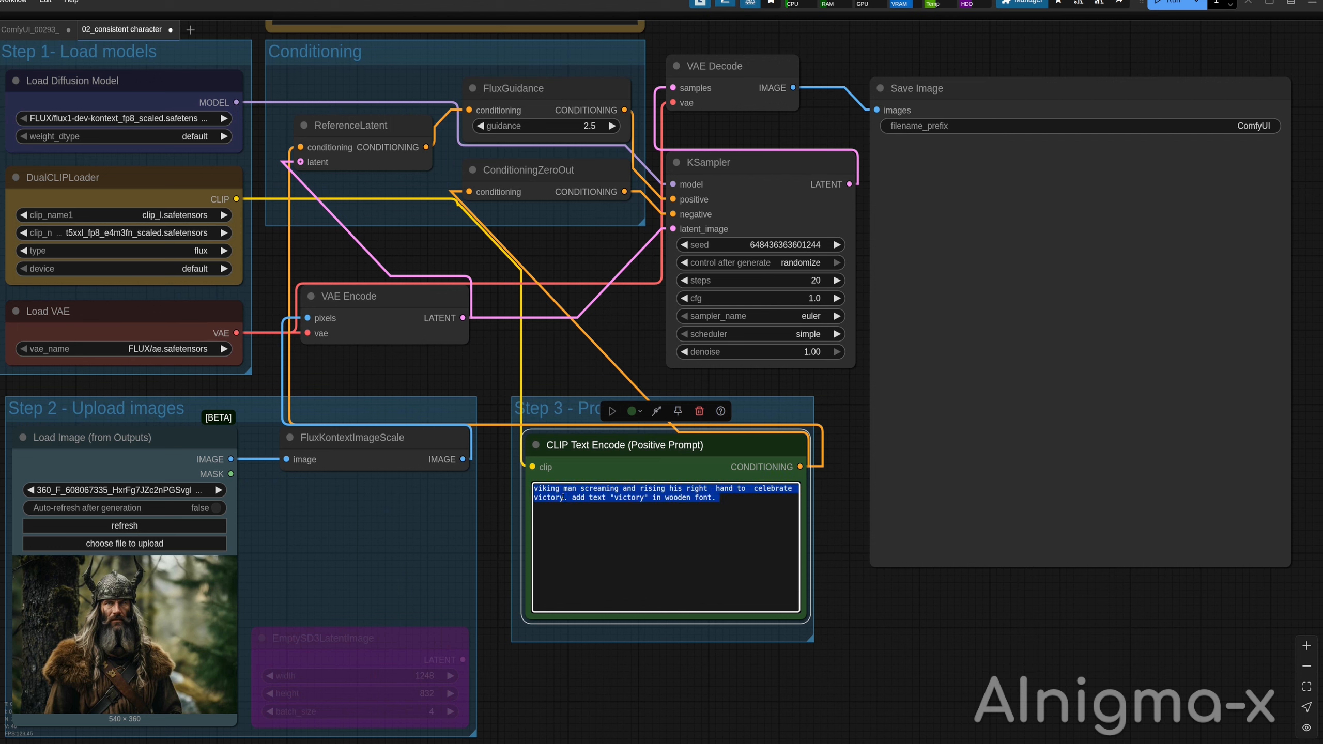
{"action": "left_click", "coordinate": [678, 519]}
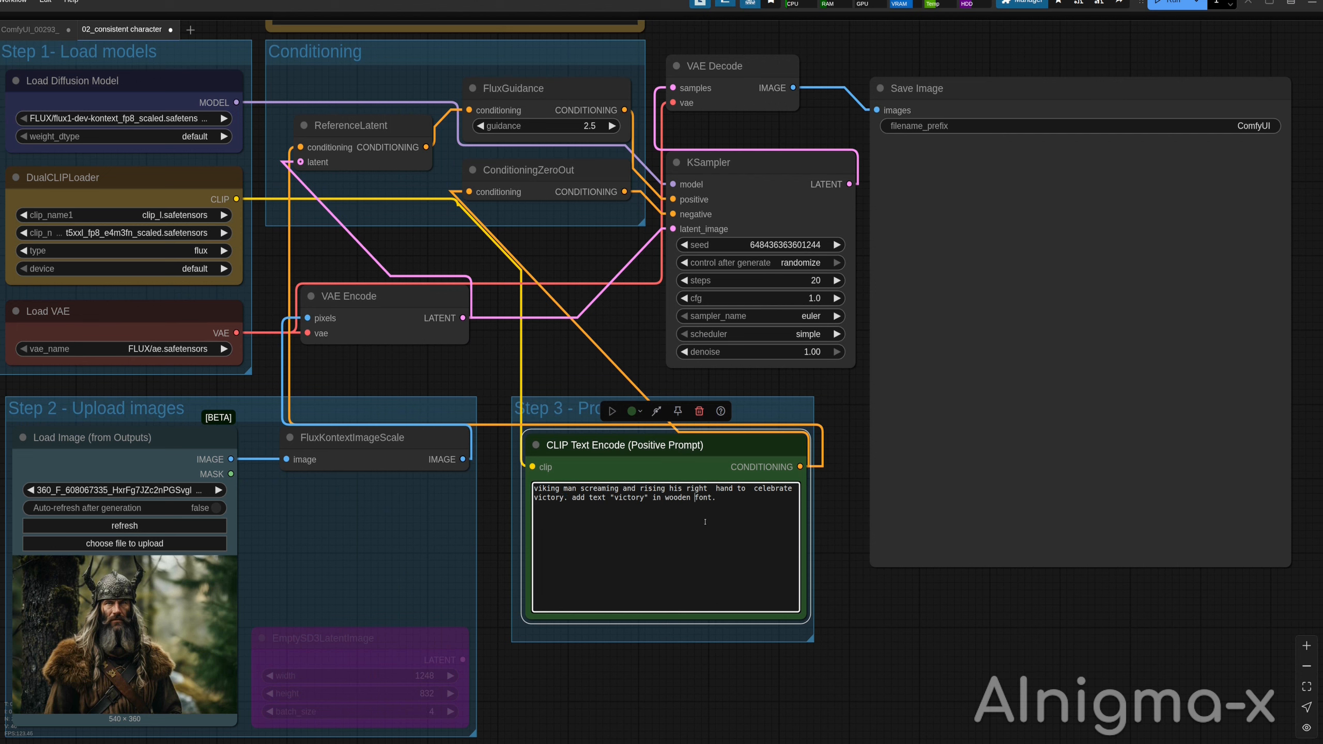
{"action": "left_click", "coordinate": [1169, 3]}
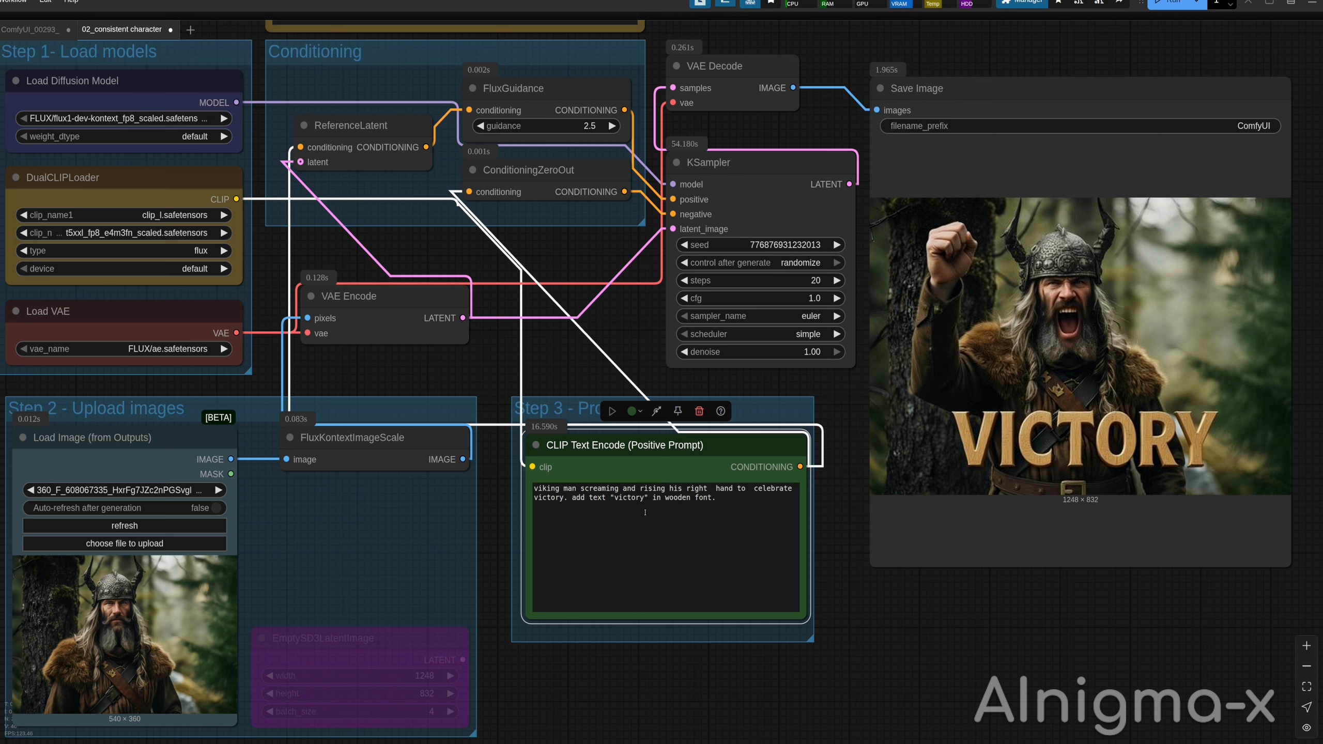
Append 'with metal screws' to the end of the prompt and queue the workflow again.
{"action": "left_click", "coordinate": [712, 500]}
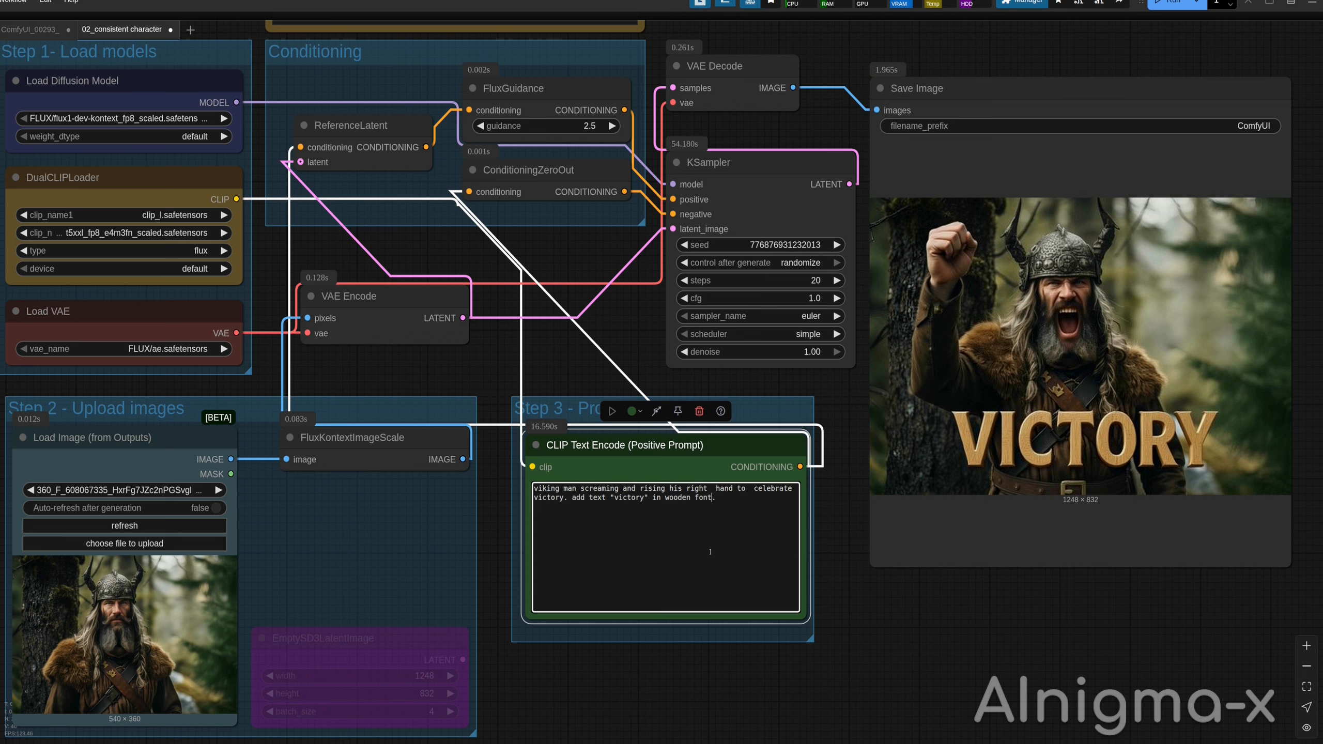
{"action": "type", "text": "with metal screws."}
{"action": "key", "text": "ctrl+Return"}
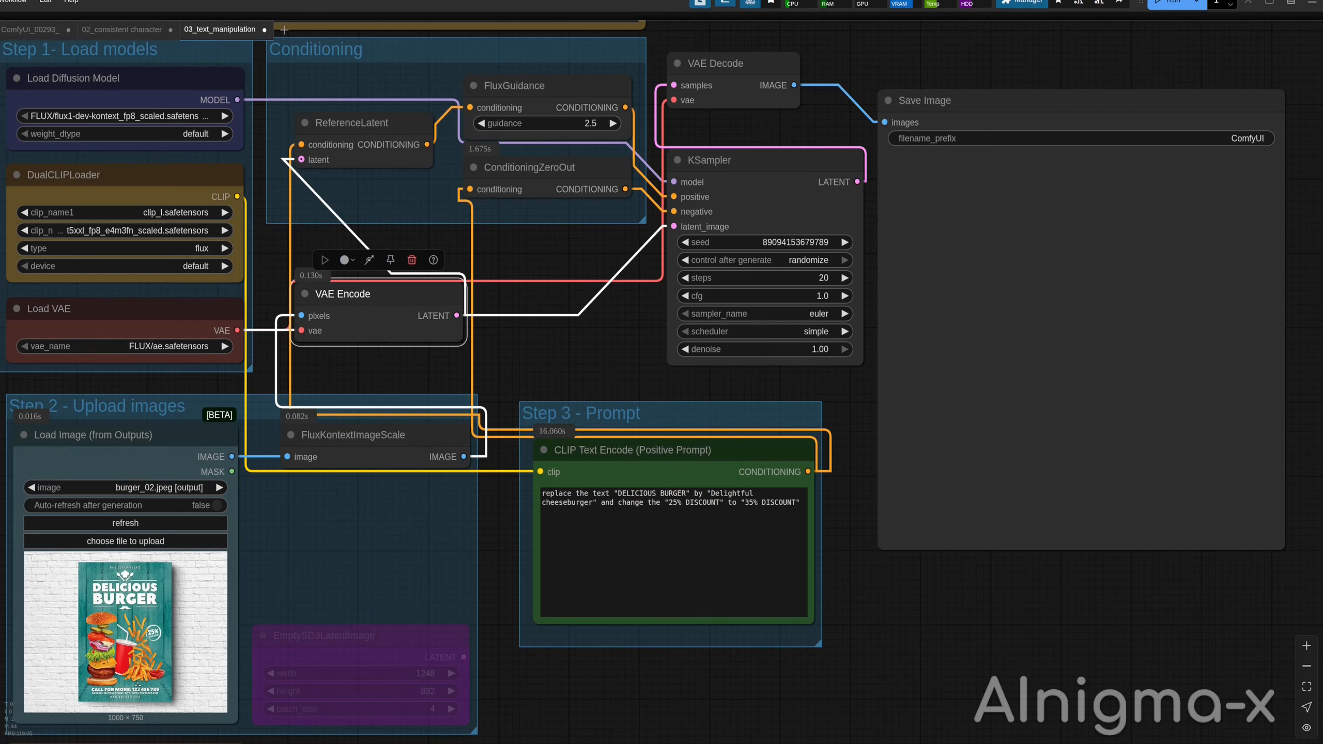
Open the burger poster input image and run the text manipulation workflow replacing the title and discount text.
{"action": "right_click", "coordinate": [140, 681]}
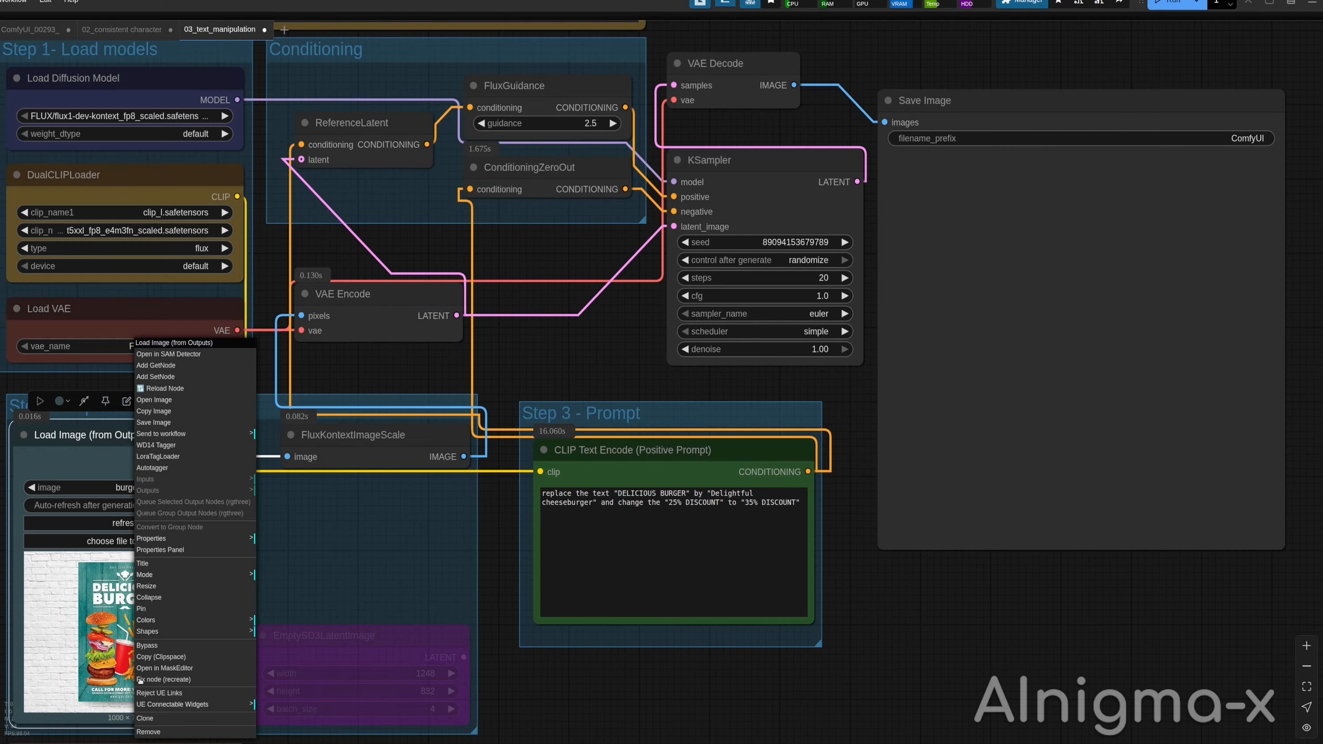
{"action": "left_click", "coordinate": [217, 400]}
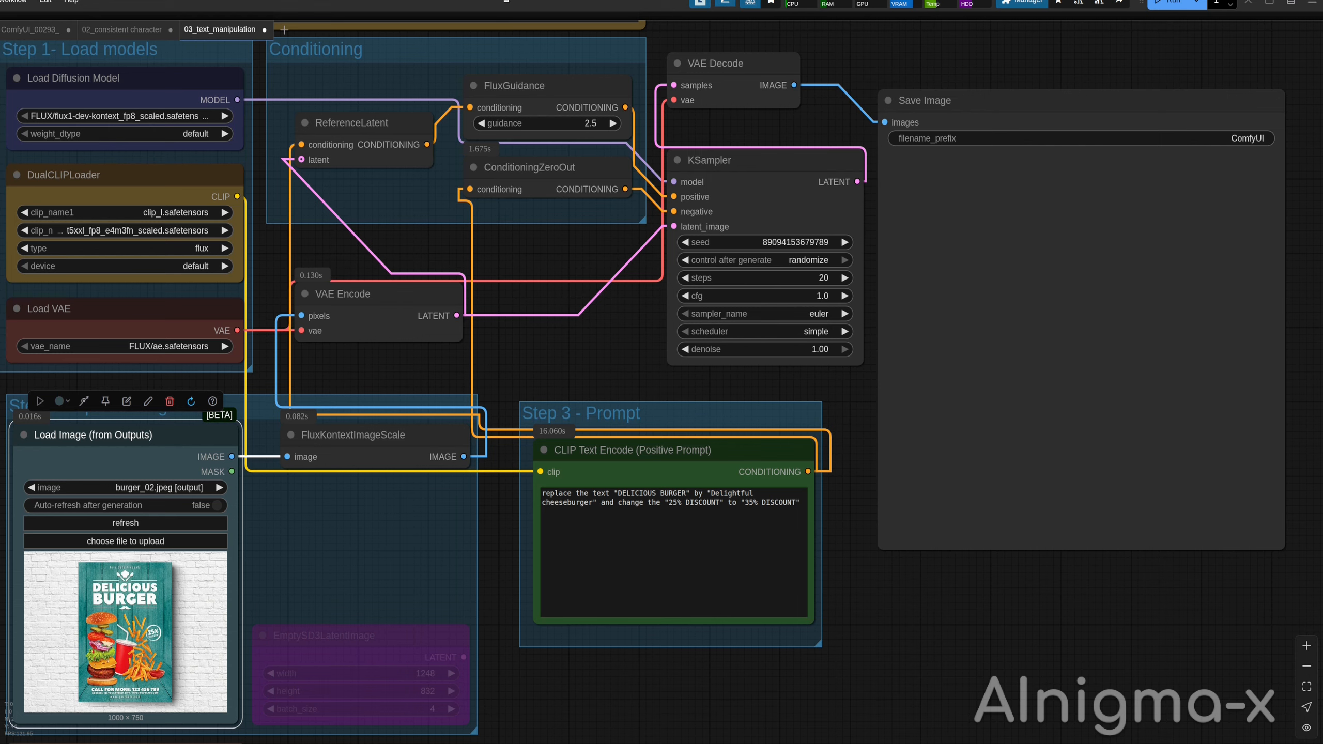
{"action": "triple_click", "coordinate": [623, 499]}
{"action": "left_click", "coordinate": [630, 503]}
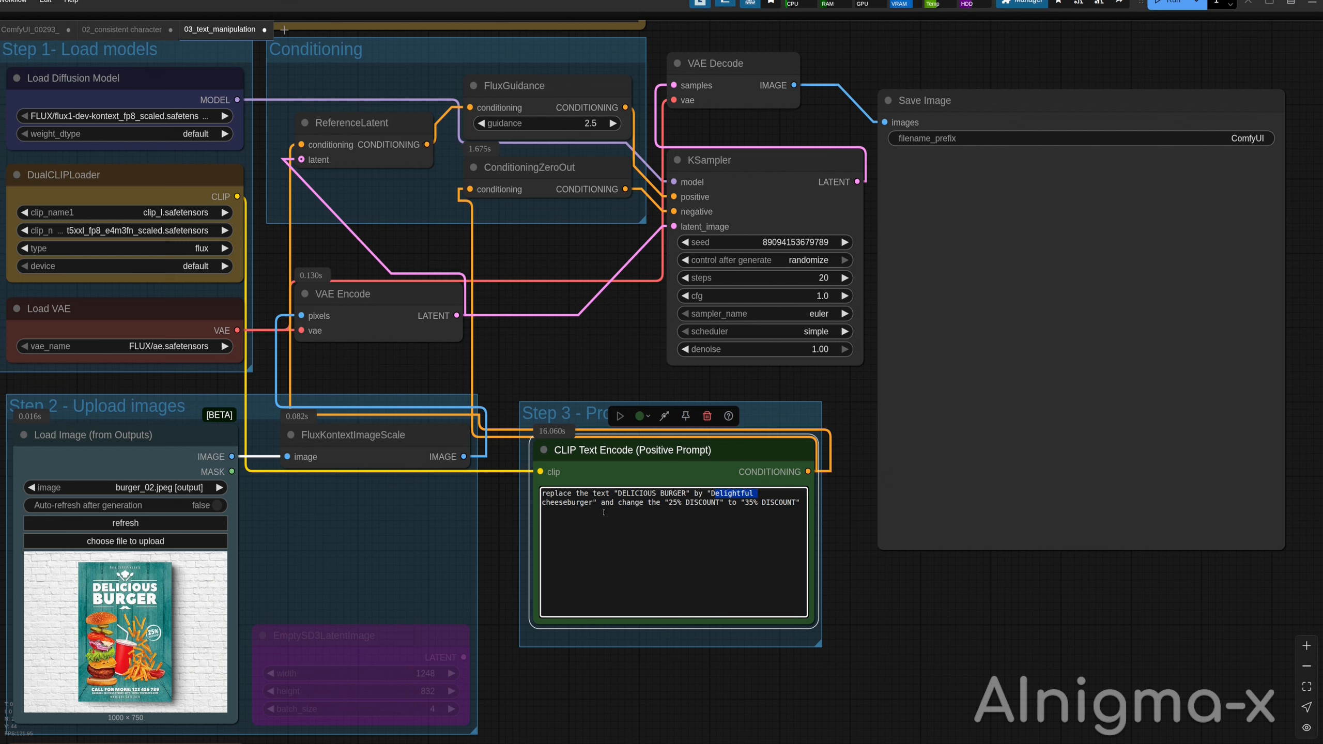
{"action": "double_click", "coordinate": [569, 504]}
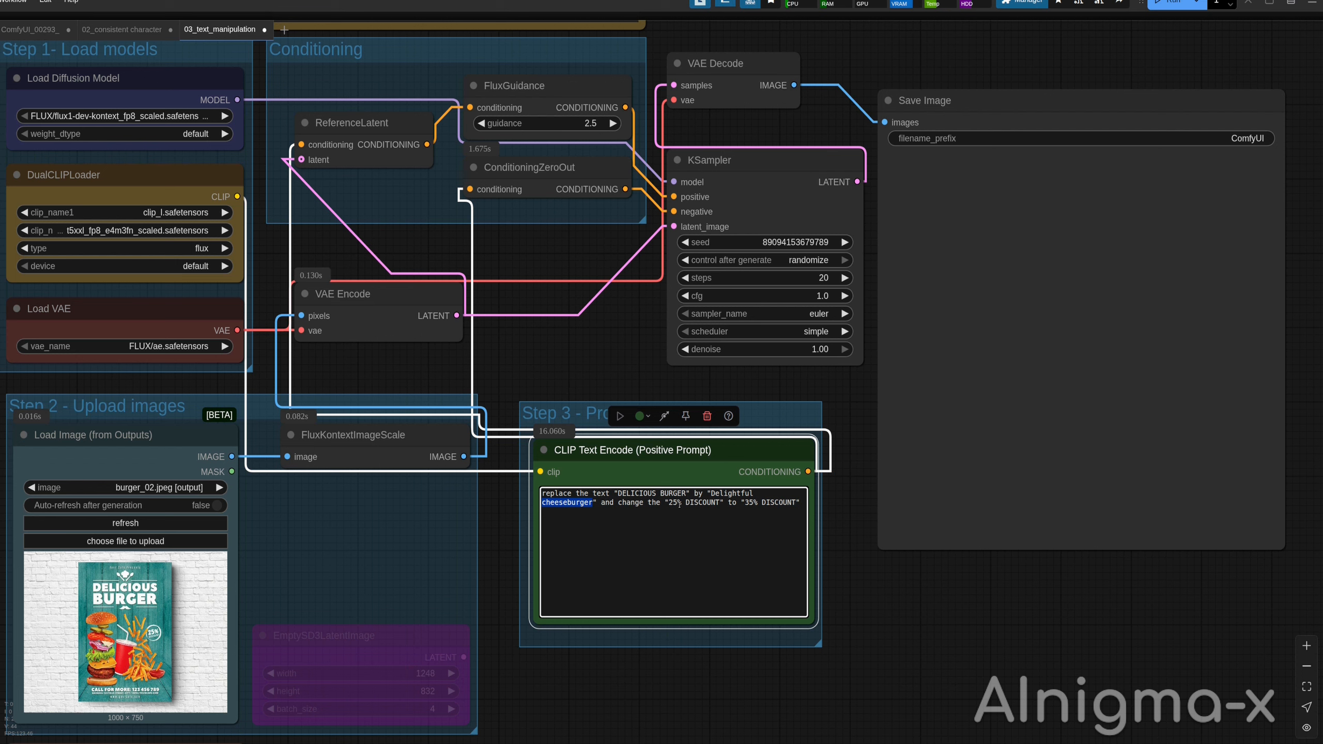
{"action": "left_click_drag", "start_coordinate": [669, 503], "coordinate": [793, 504]}
{"action": "left_click", "coordinate": [793, 515]}
{"action": "left_click", "coordinate": [1170, 3]}
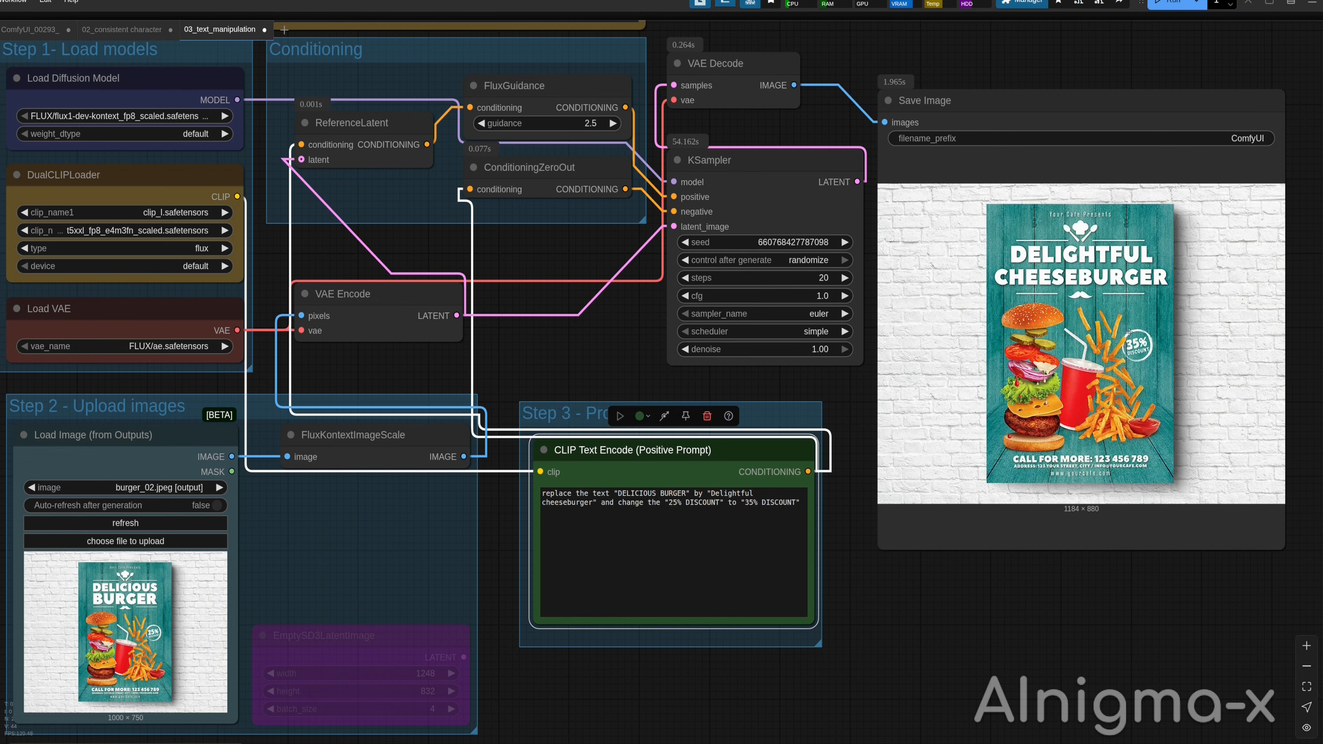
Open the cheeseburger poster result, then run the pizza replacement prompt on the Burger Time logo.
{"action": "right_click", "coordinate": [1161, 376]}
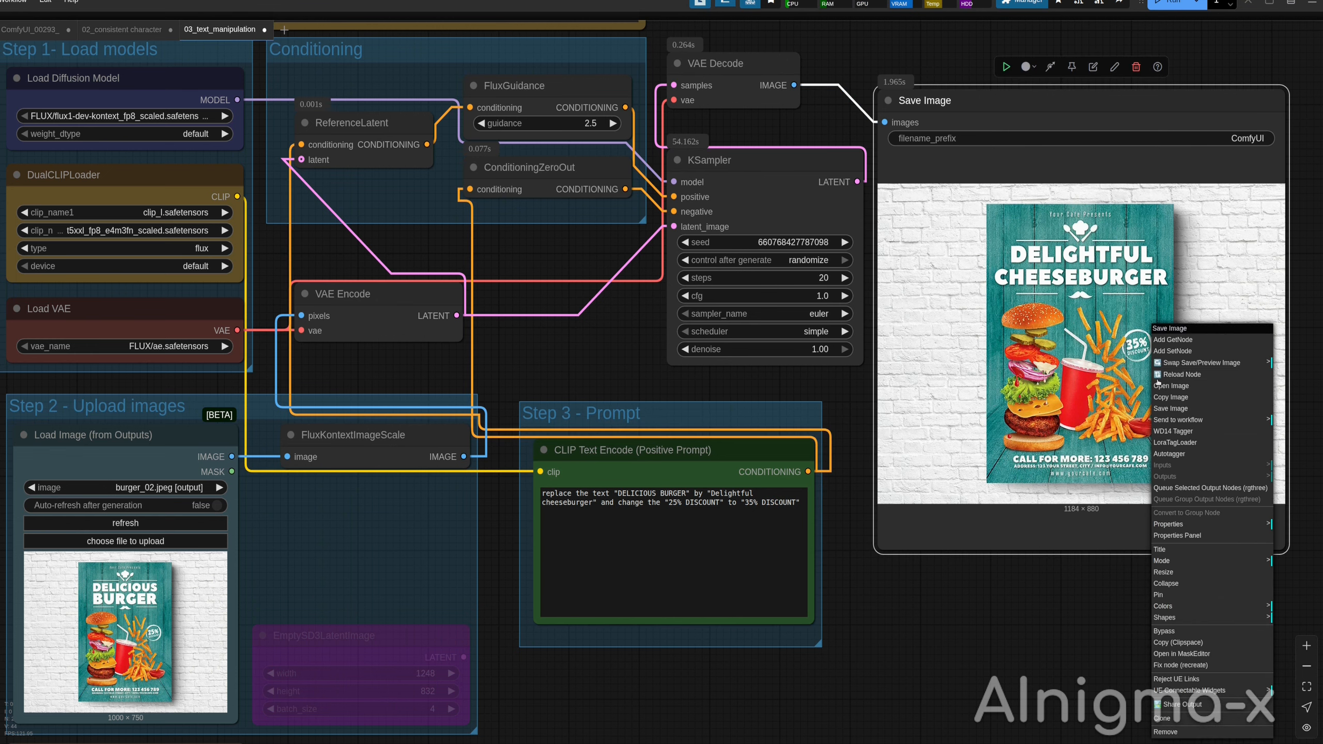
{"action": "left_click", "coordinate": [1186, 388]}
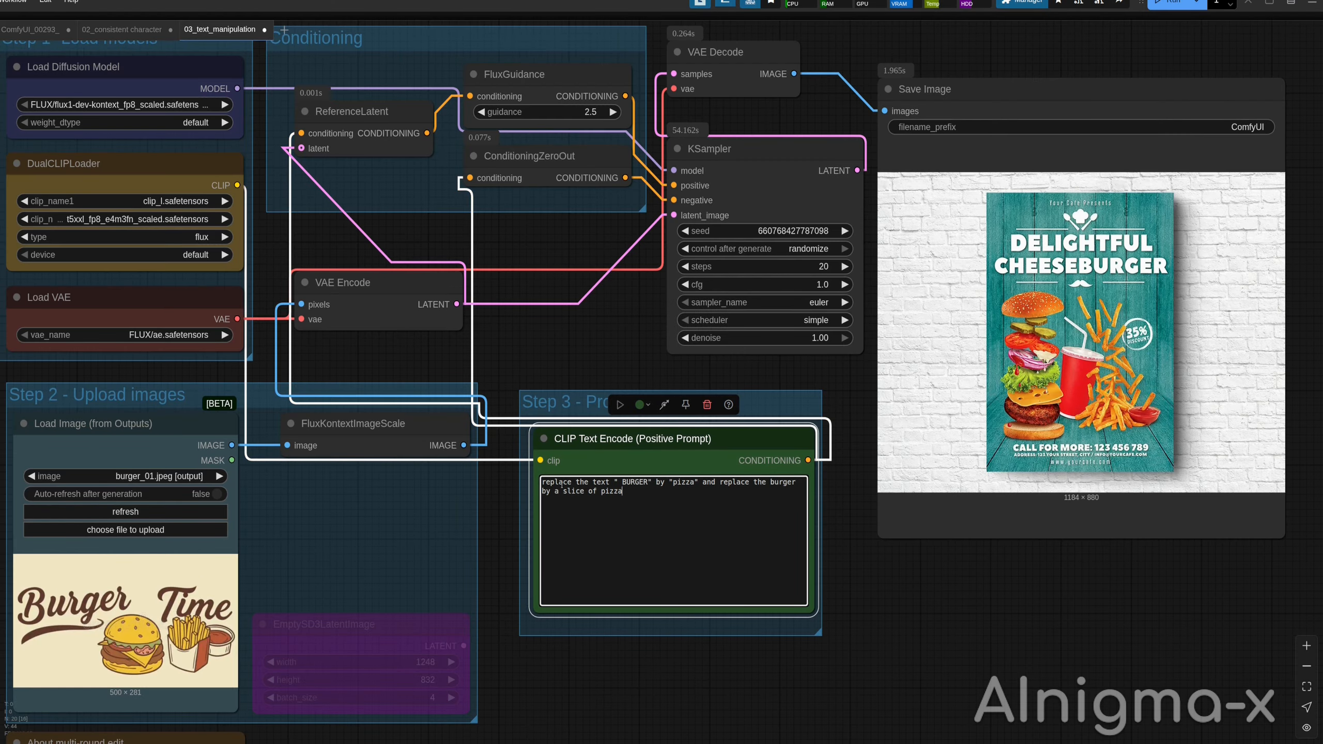
{"action": "left_click", "coordinate": [1166, 14]}
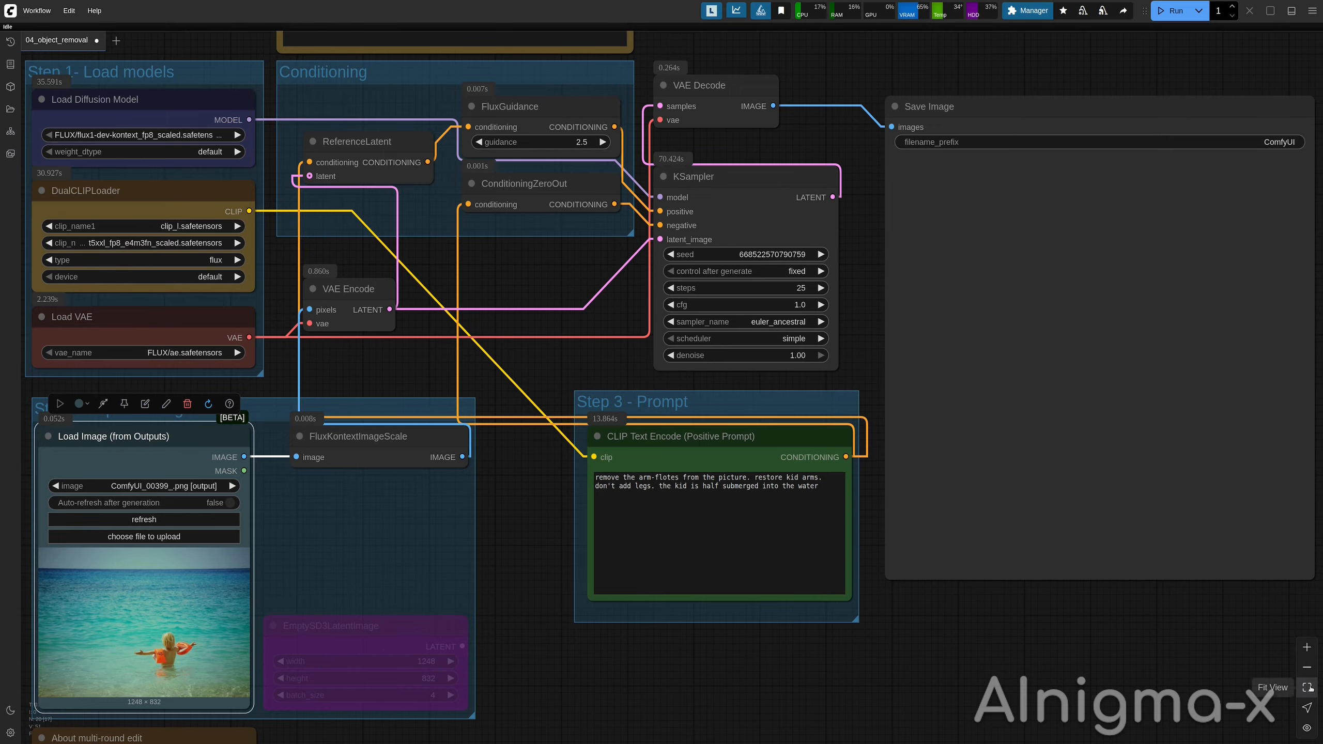
Fit and zoom the object removal workflow to inspect the Load Image node and prompt.
{"action": "left_click", "coordinate": [1307, 687]}
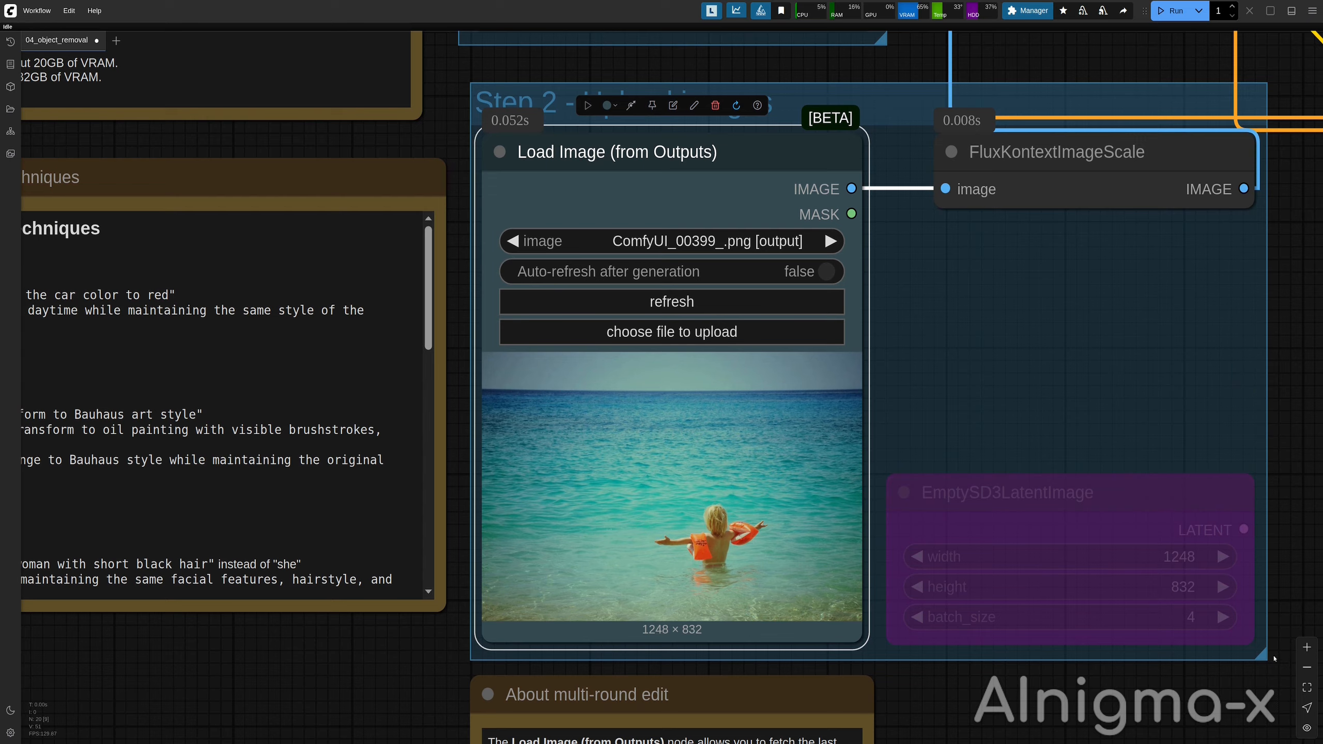
{"action": "left_click", "coordinate": [1274, 659]}
{"action": "left_click", "coordinate": [1307, 688]}
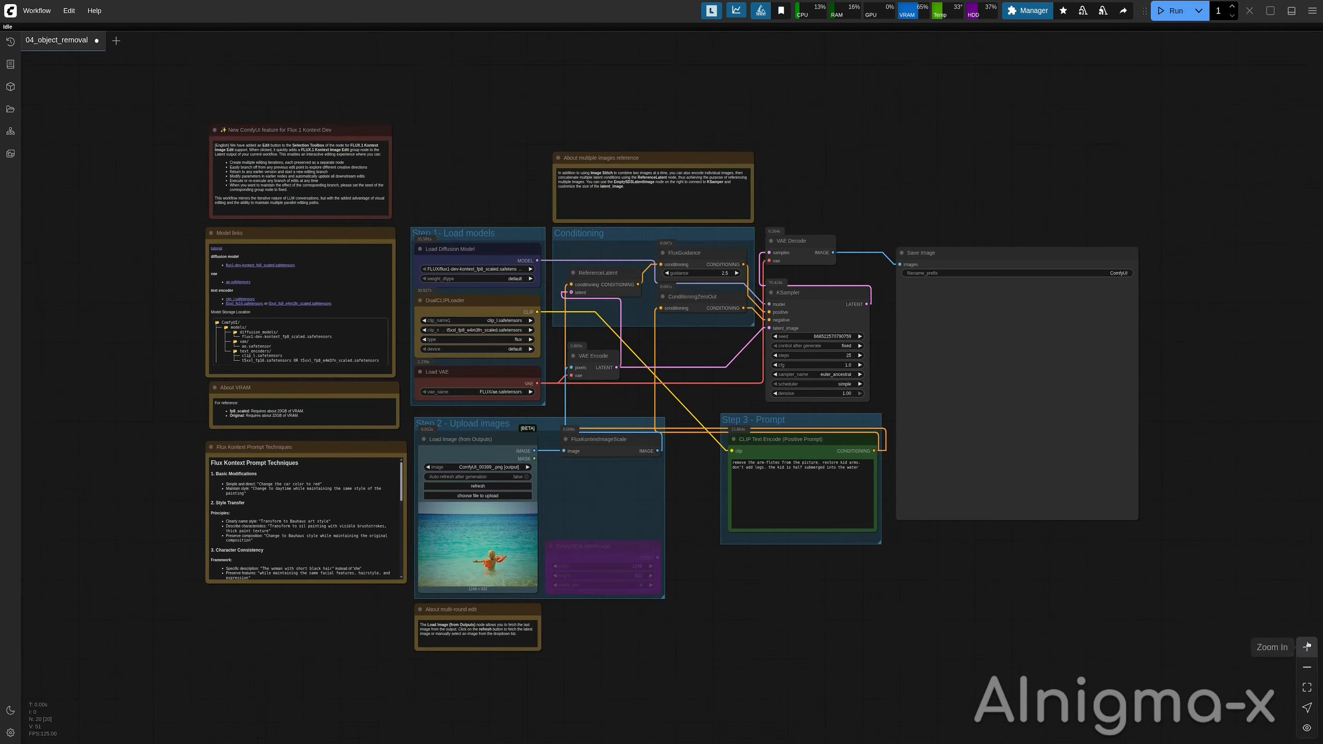
{"action": "left_click", "coordinate": [1307, 647]}
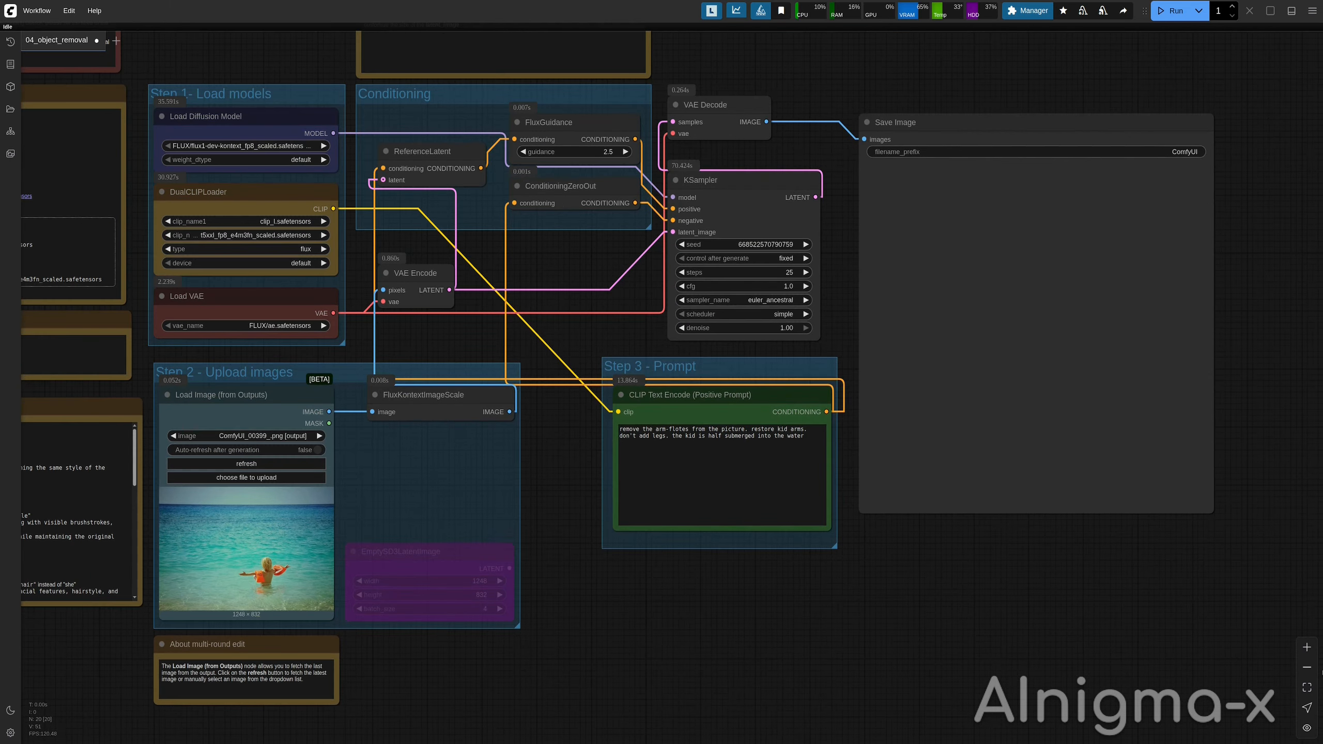
{"action": "left_click", "coordinate": [1307, 647]}
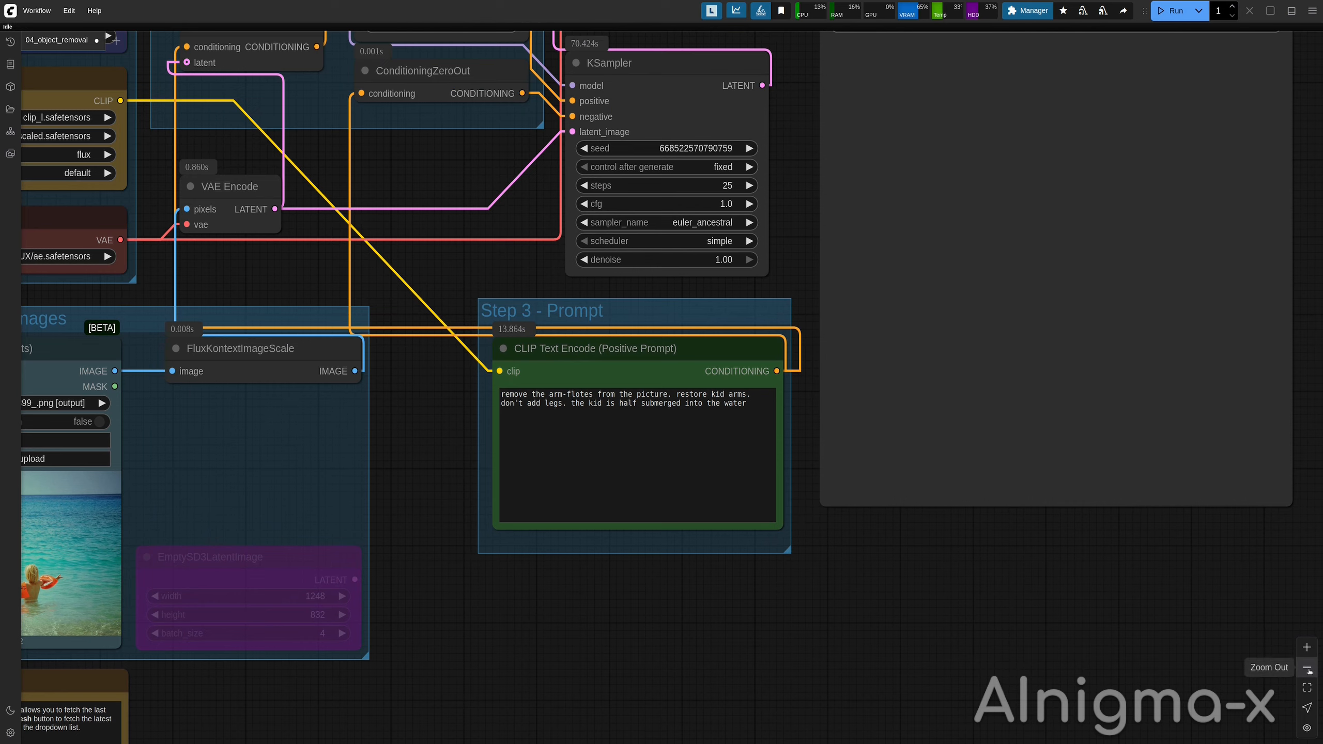
{"action": "left_click", "coordinate": [1307, 667]}
{"action": "left_click_drag", "start_coordinate": [1149, 697], "coordinate": [1144, 693]}
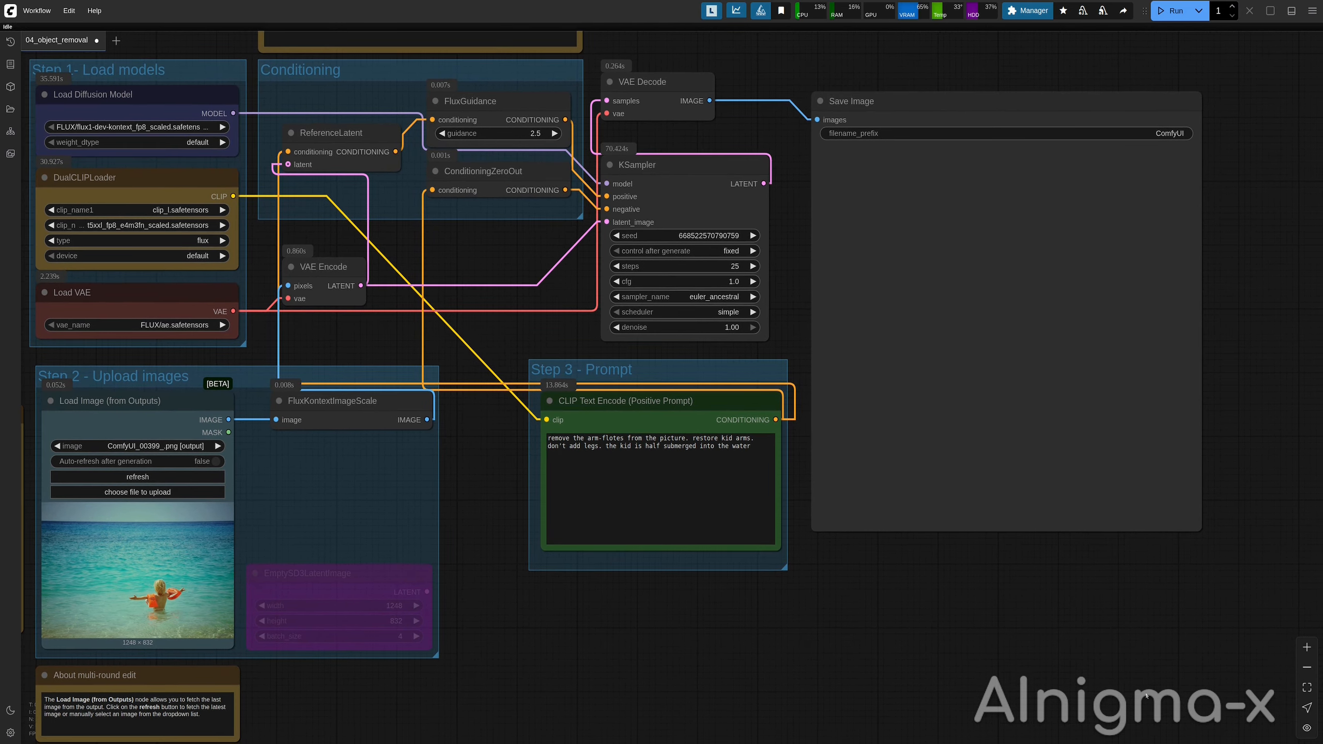
Run the object removal workflow to remove the child's arm floats and open the generated image.
{"action": "left_click", "coordinate": [657, 490]}
{"action": "key", "text": "ctrl+a"}
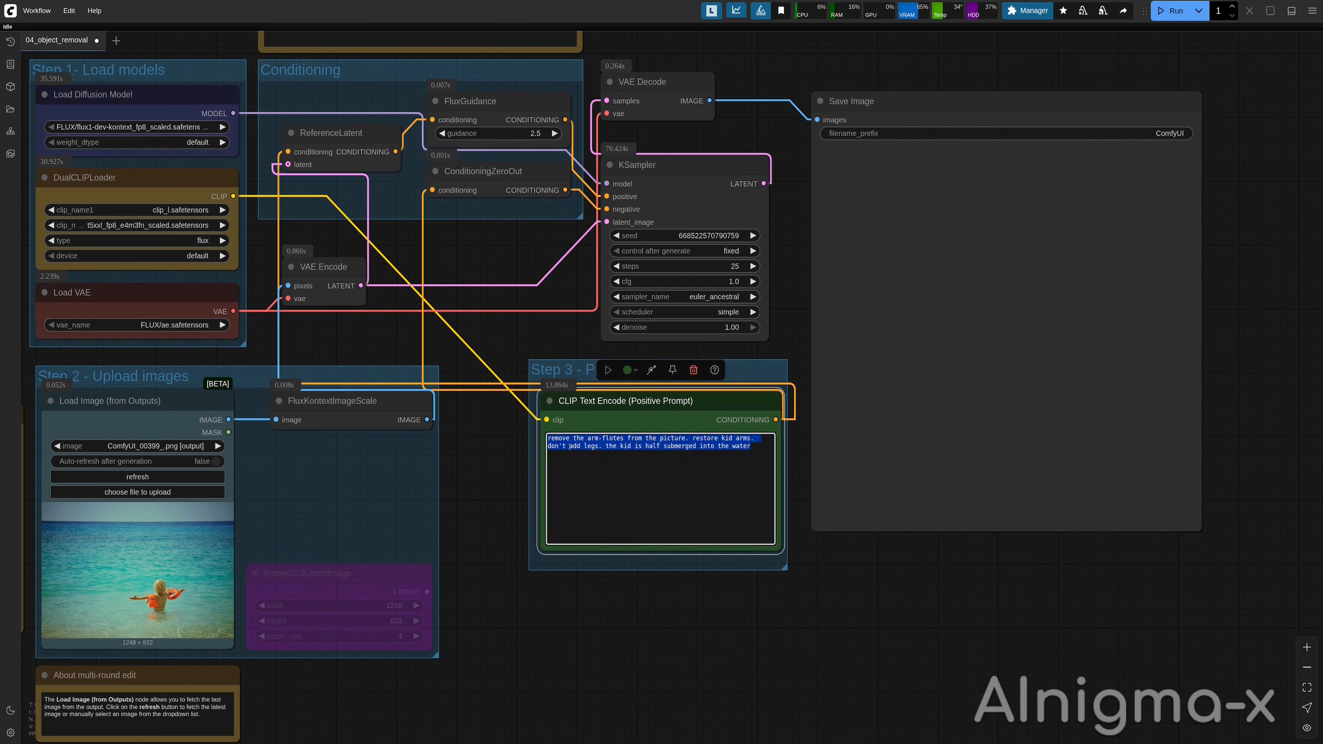
{"action": "left_click", "coordinate": [599, 483]}
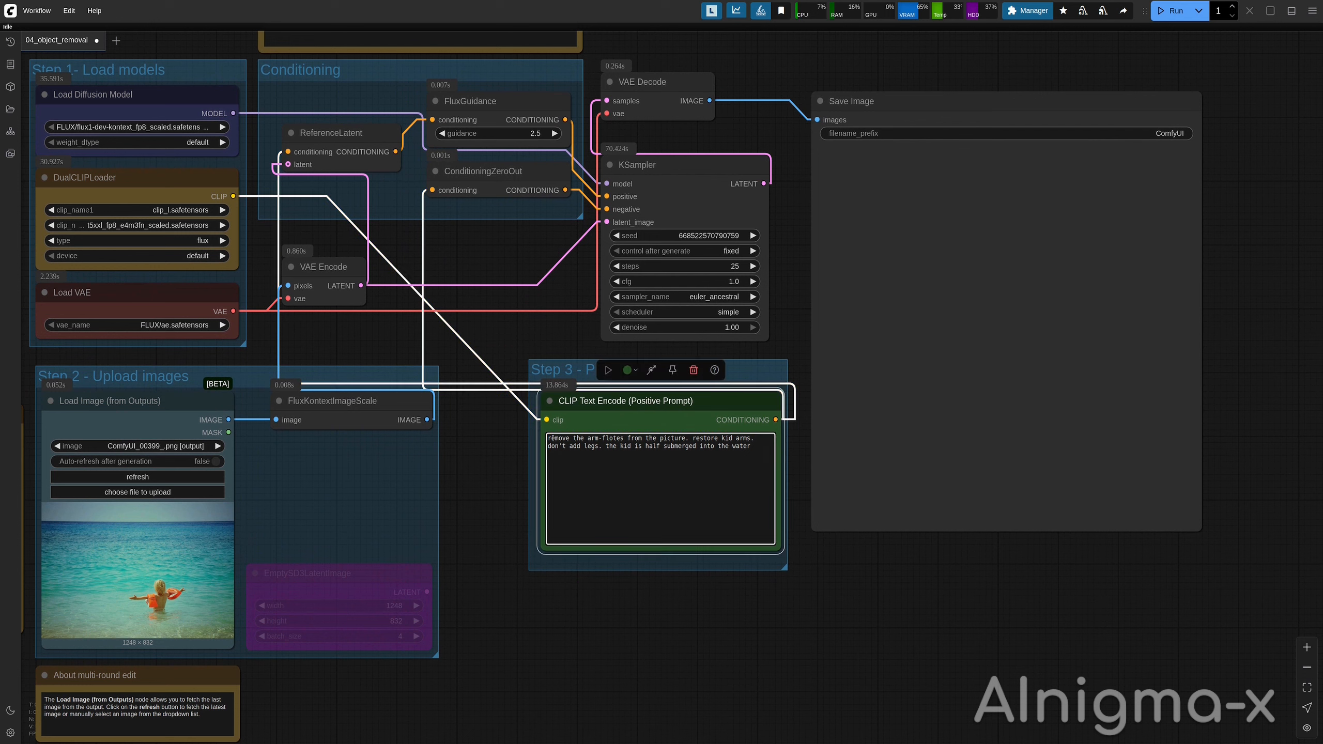
{"action": "left_click_drag", "start_coordinate": [553, 439], "coordinate": [750, 447]}
{"action": "left_click", "coordinate": [651, 459]}
{"action": "left_click", "coordinate": [1166, 11]}
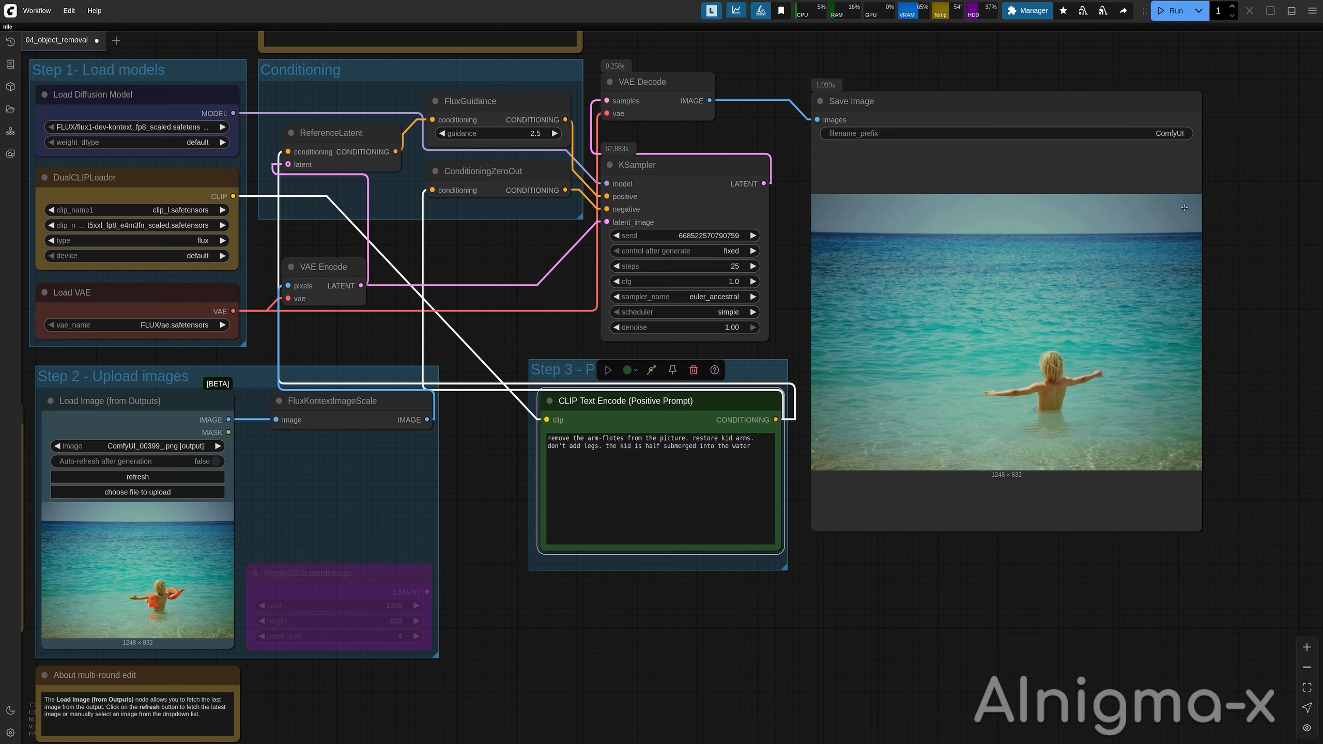
{"action": "right_click", "coordinate": [1070, 335]}
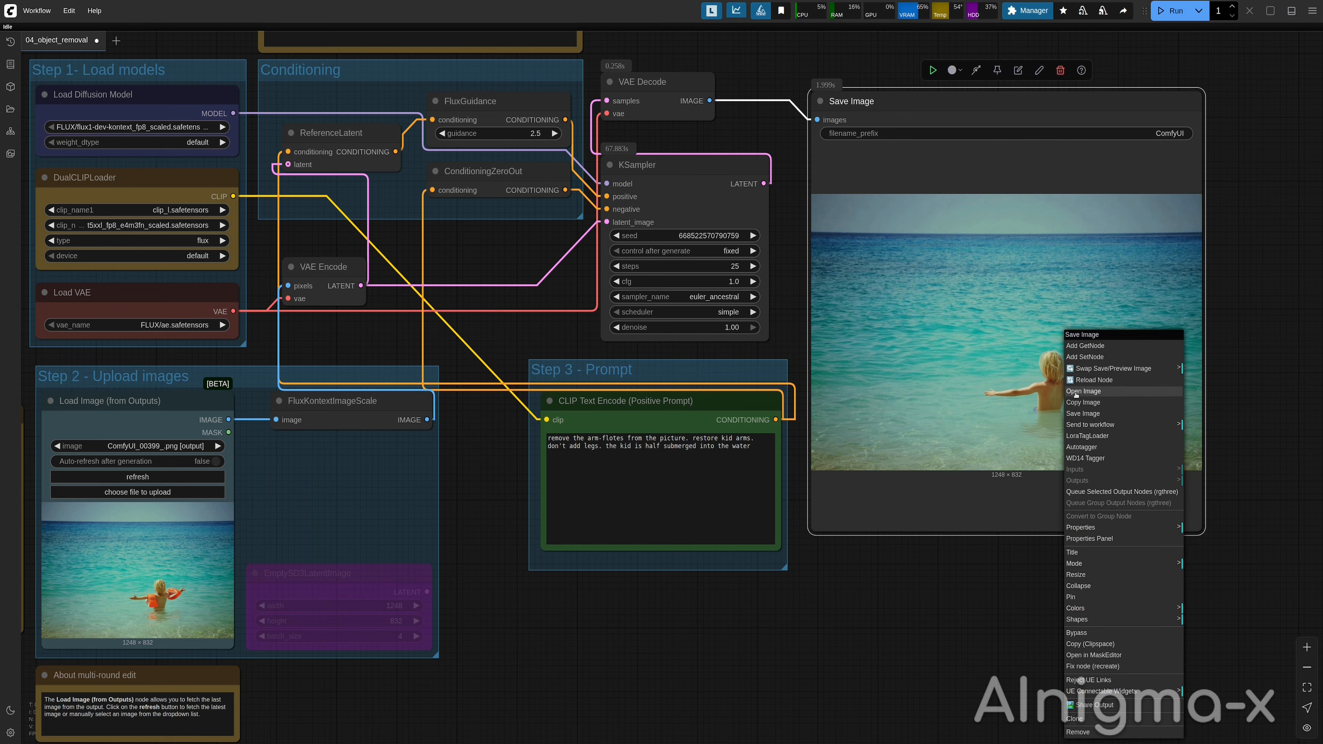
{"action": "left_click", "coordinate": [1077, 391]}
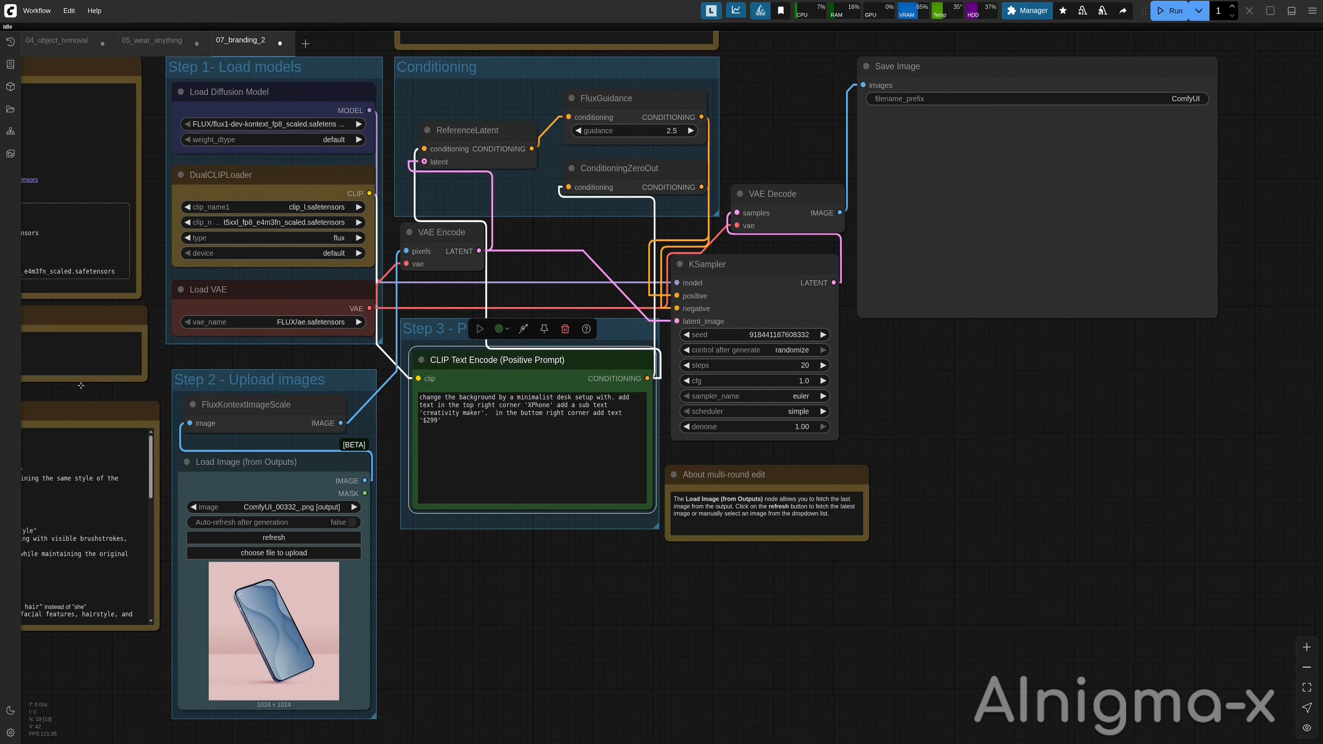
Examine the branding workflow's positive prompt describing the XPhone desk setup, text and $299 price.
{"action": "scroll", "coordinate": [331, 492], "scroll_direction": "up", "scroll_amount": 2}
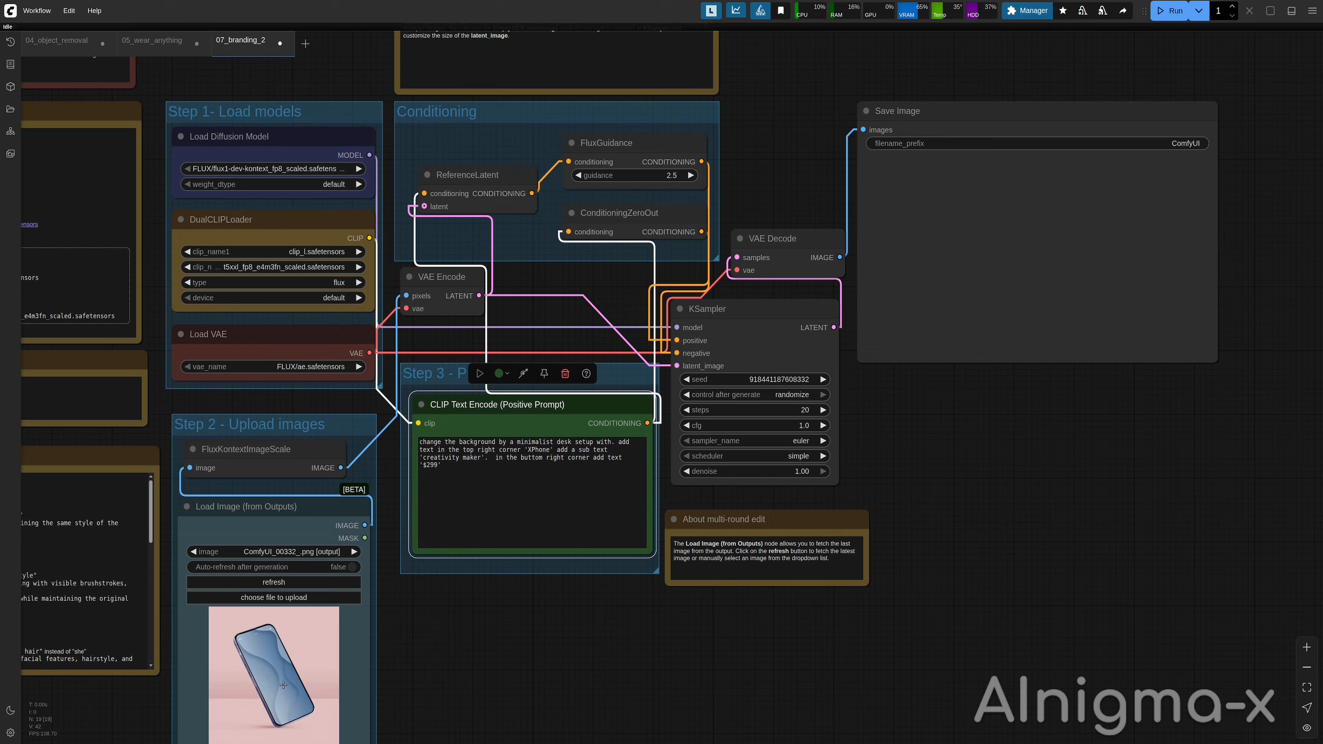
{"action": "scroll", "coordinate": [517, 701], "scroll_direction": "down", "scroll_amount": 2}
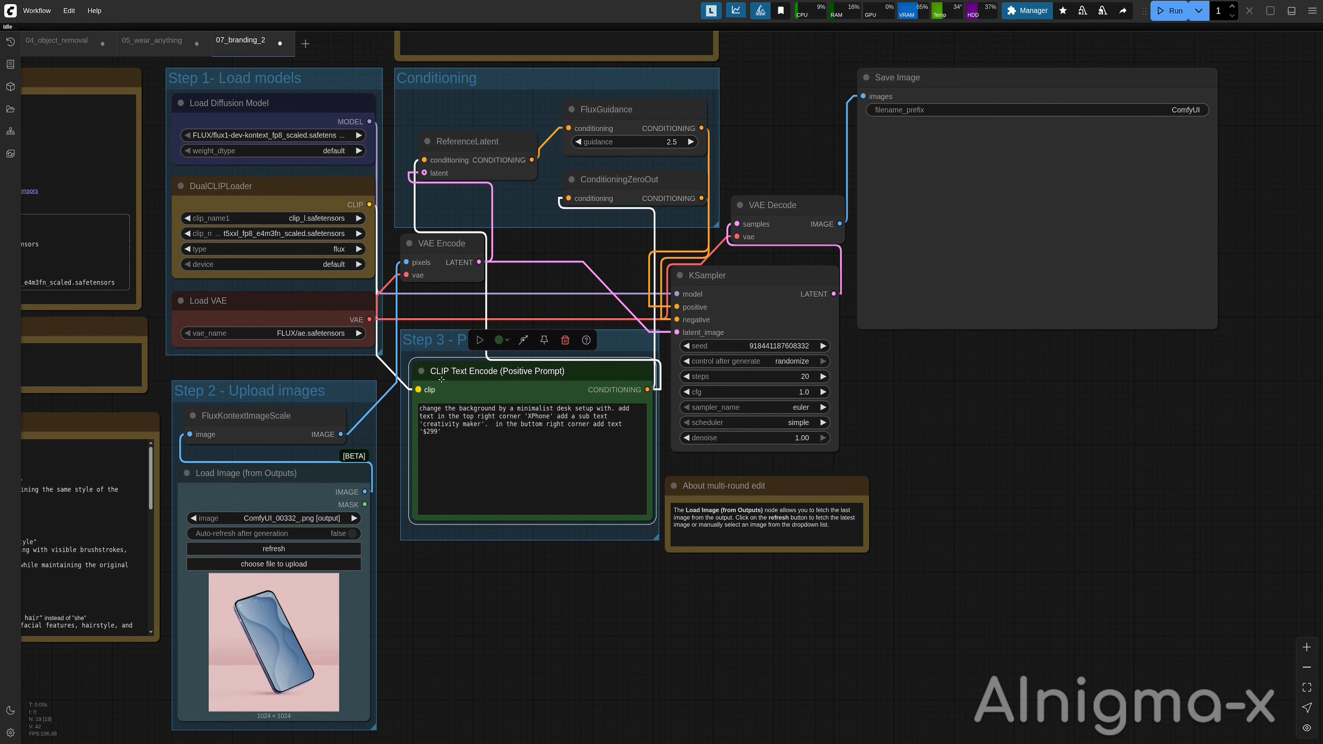
{"action": "scroll", "coordinate": [455, 472], "scroll_direction": "up", "scroll_amount": 10}
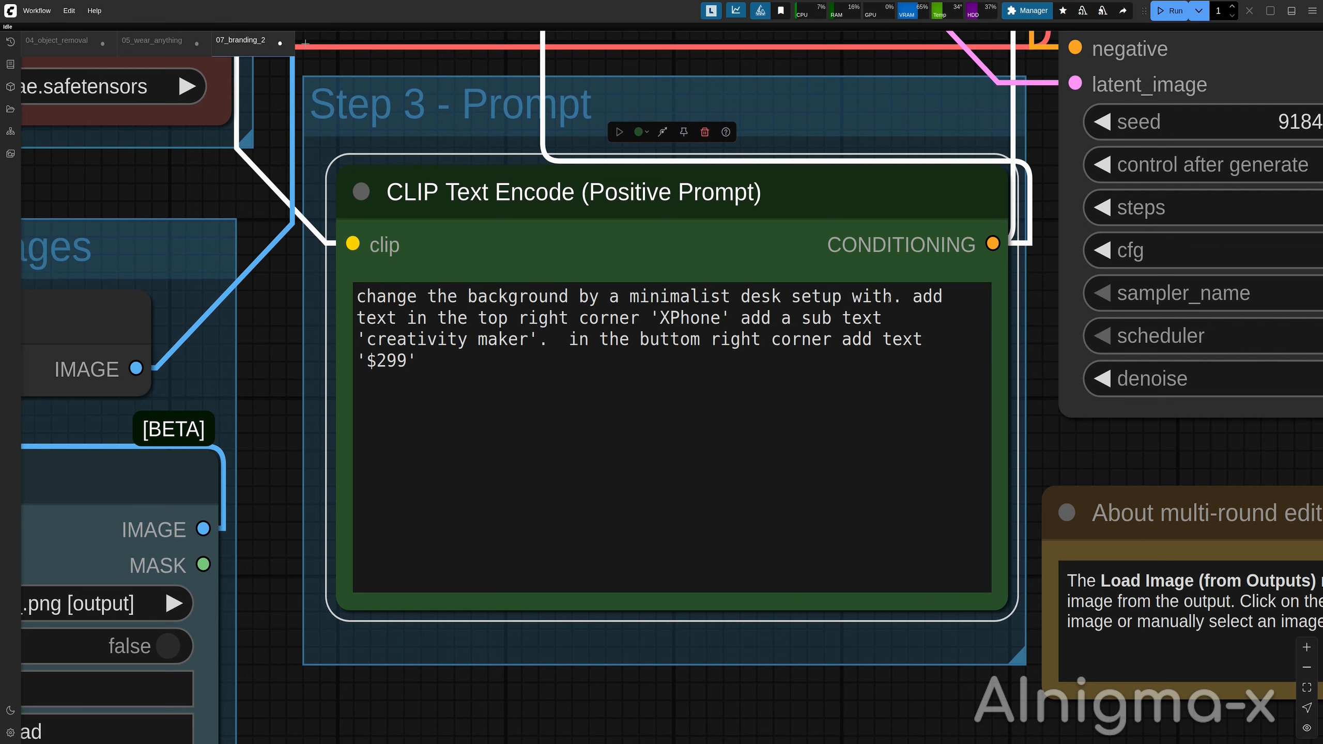
{"action": "double_click", "coordinate": [899, 298]}
{"action": "left_click", "coordinate": [541, 350]}
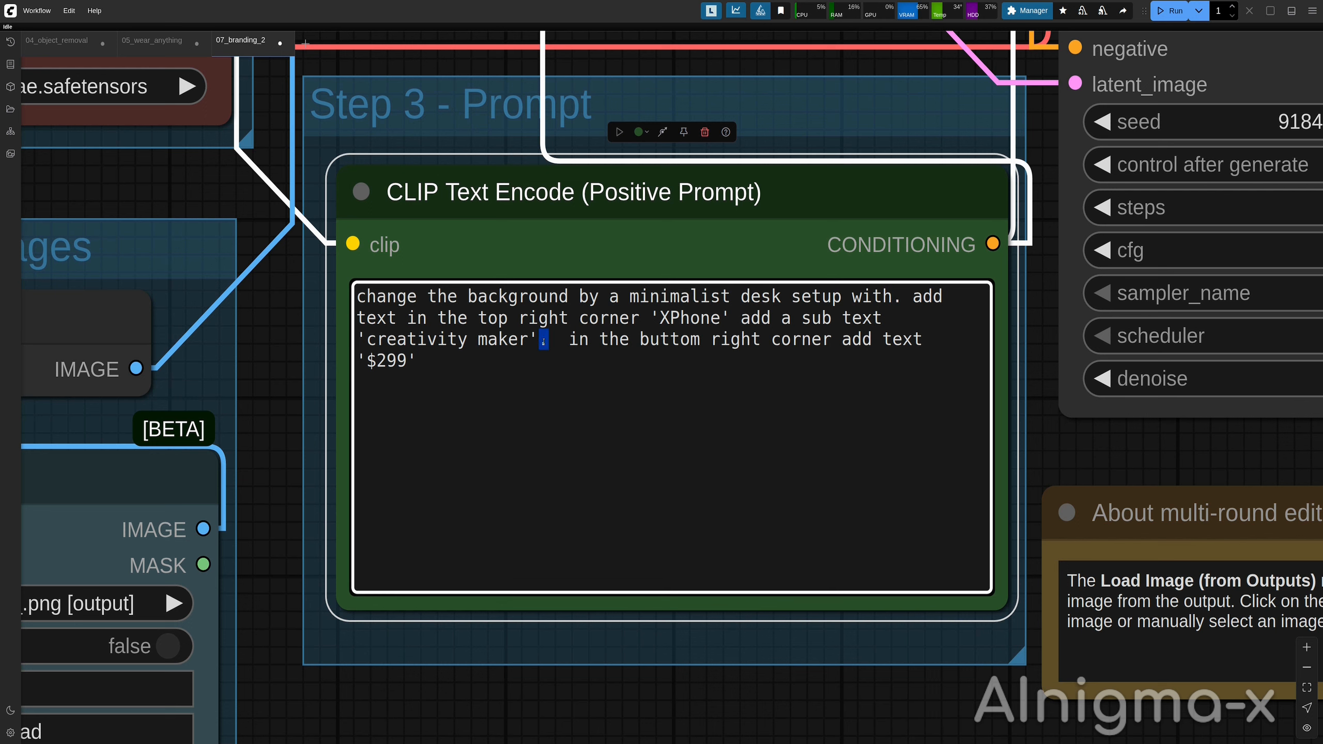
{"action": "left_click_drag", "start_coordinate": [570, 342], "coordinate": [860, 342]}
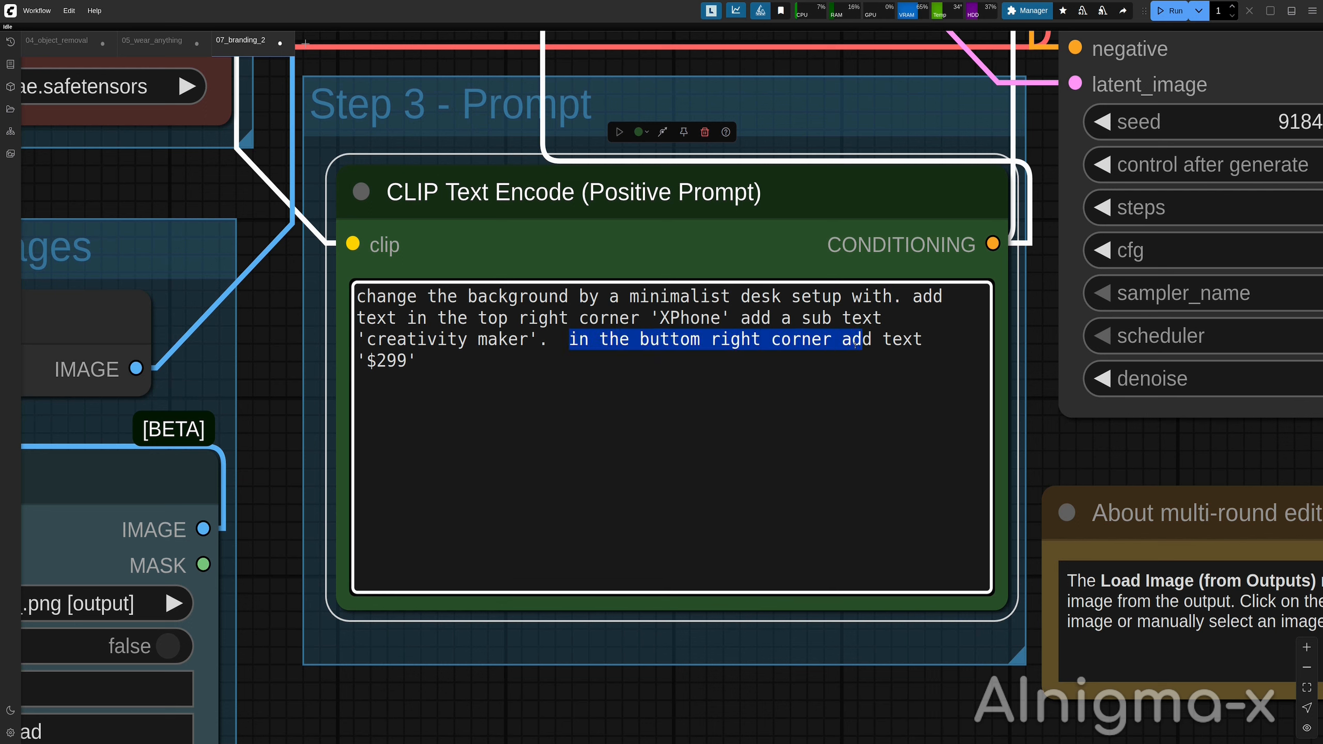
{"action": "left_click", "coordinate": [397, 360]}
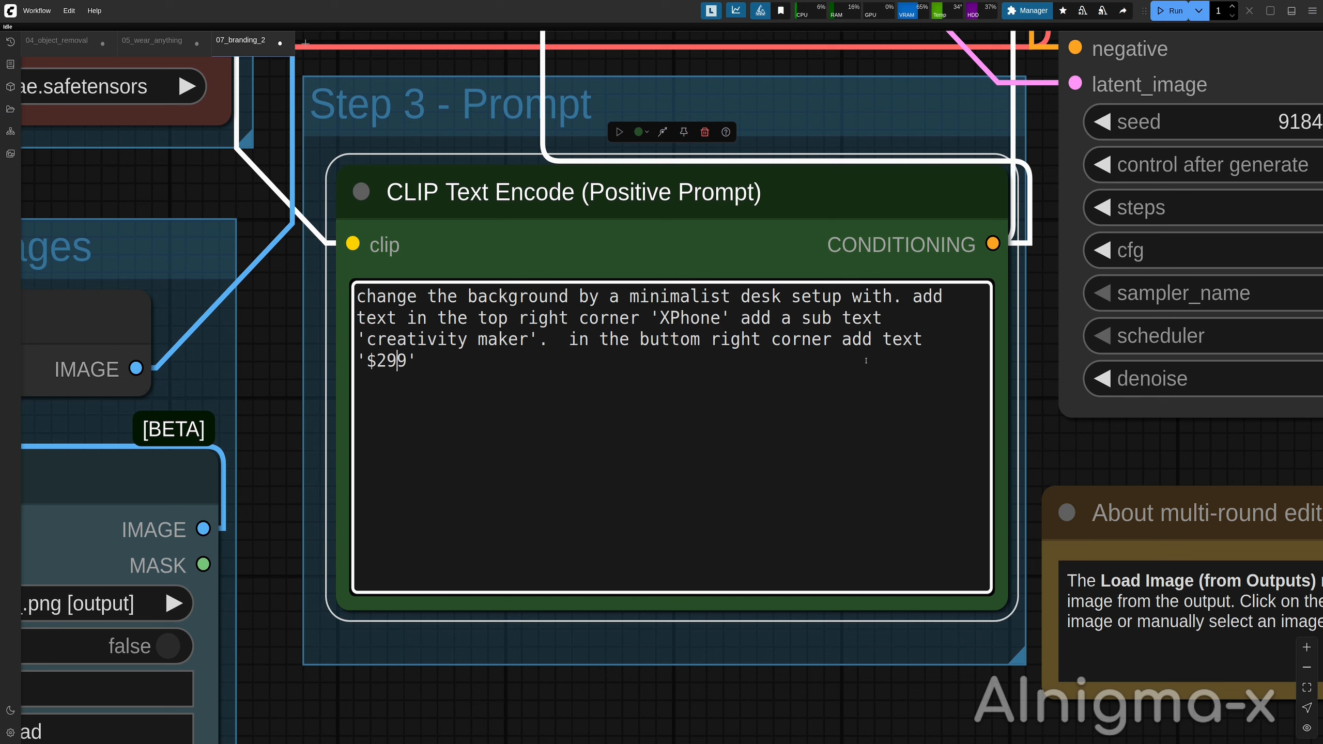
{"action": "left_click_drag", "start_coordinate": [842, 340], "coordinate": [924, 339]}
{"action": "left_click", "coordinate": [924, 340]}
{"action": "left_click", "coordinate": [1306, 687]}
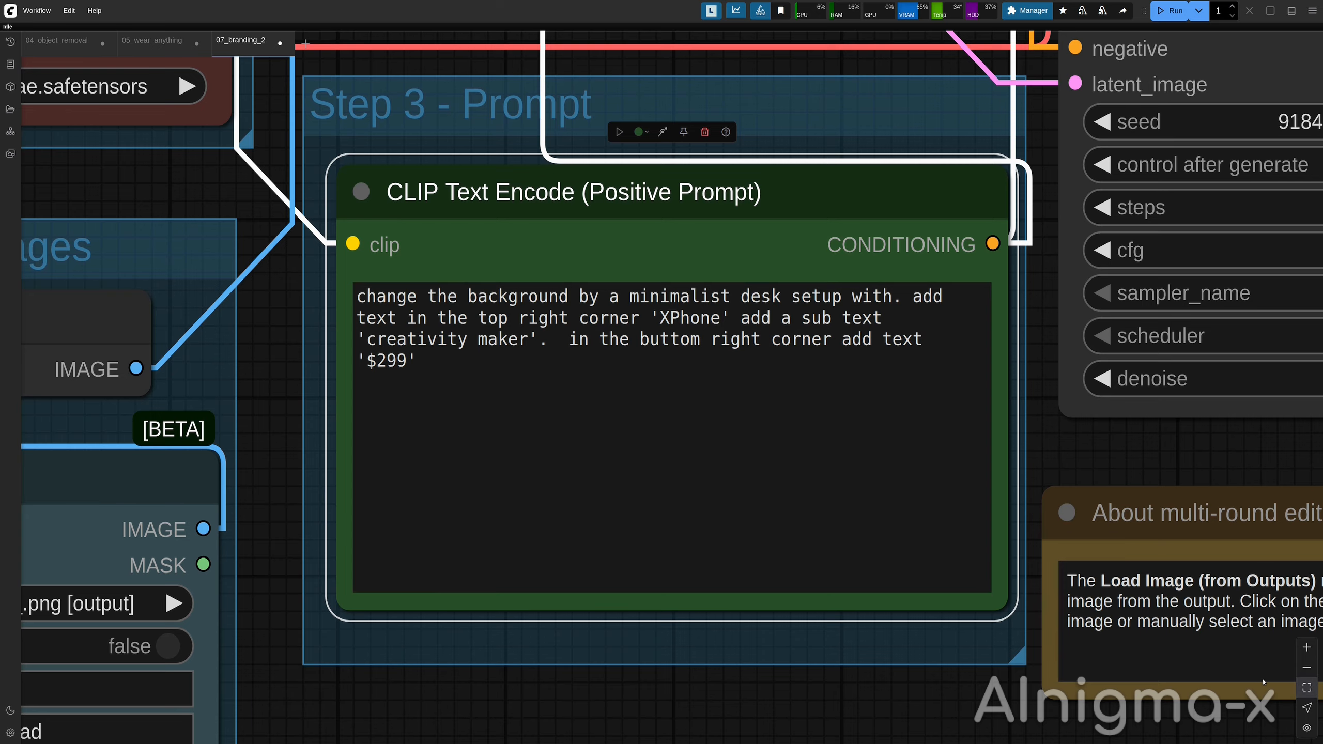
{"action": "left_click", "coordinate": [1028, 710]}
{"action": "left_click", "coordinate": [1307, 687]}
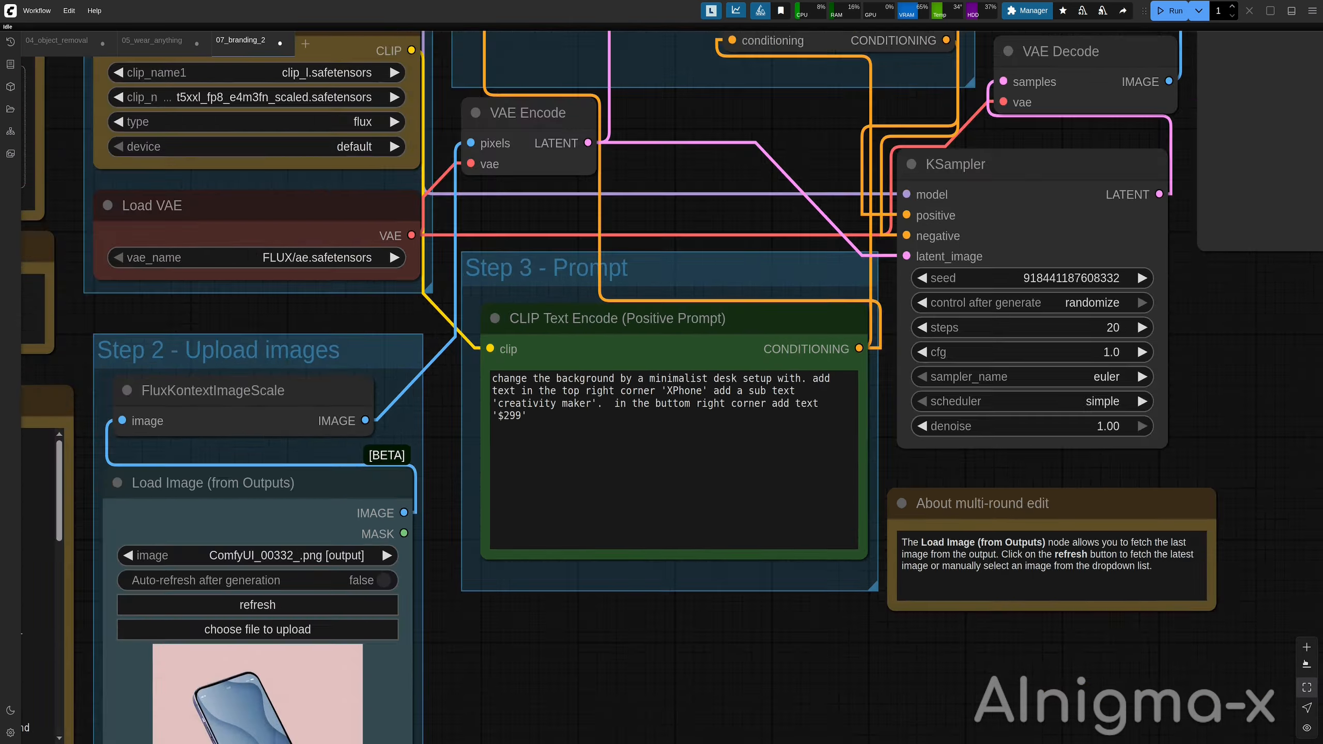
{"action": "left_click", "coordinate": [1306, 648]}
{"action": "left_click", "coordinate": [1306, 648]}
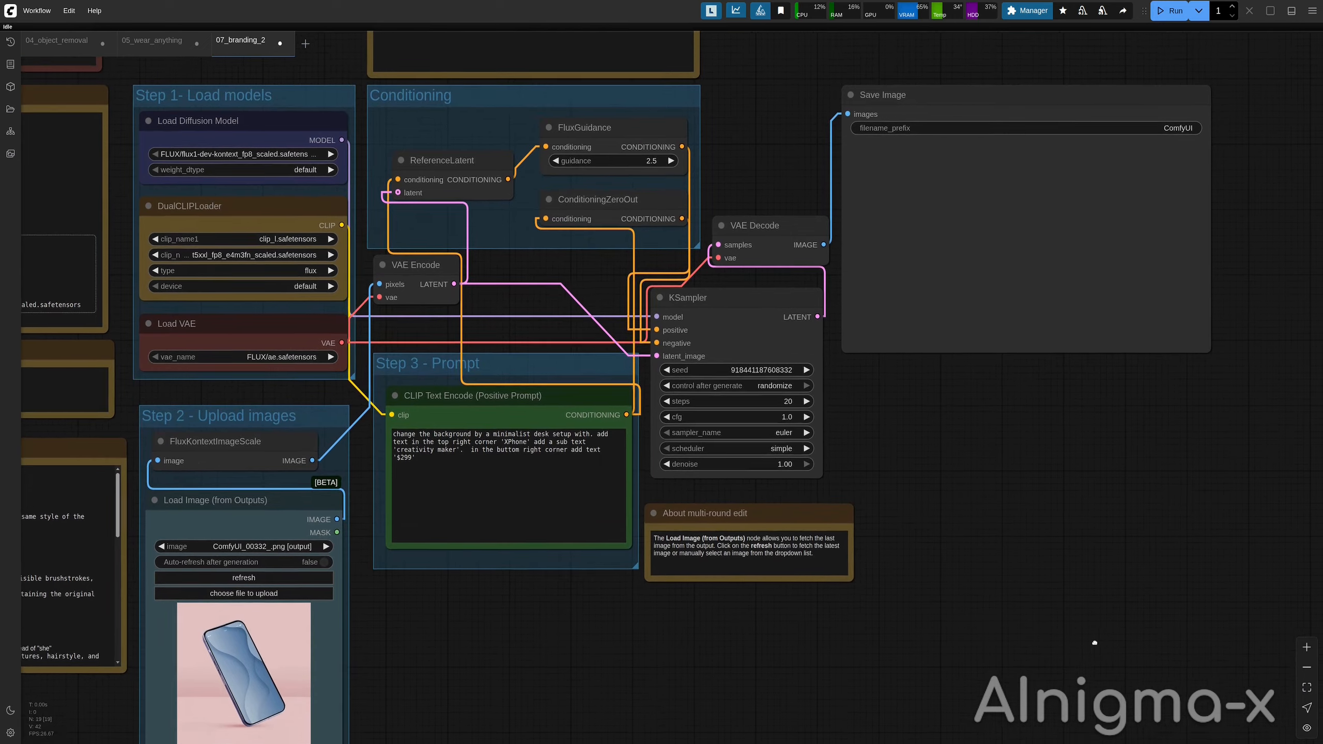
{"action": "left_click", "coordinate": [1302, 647]}
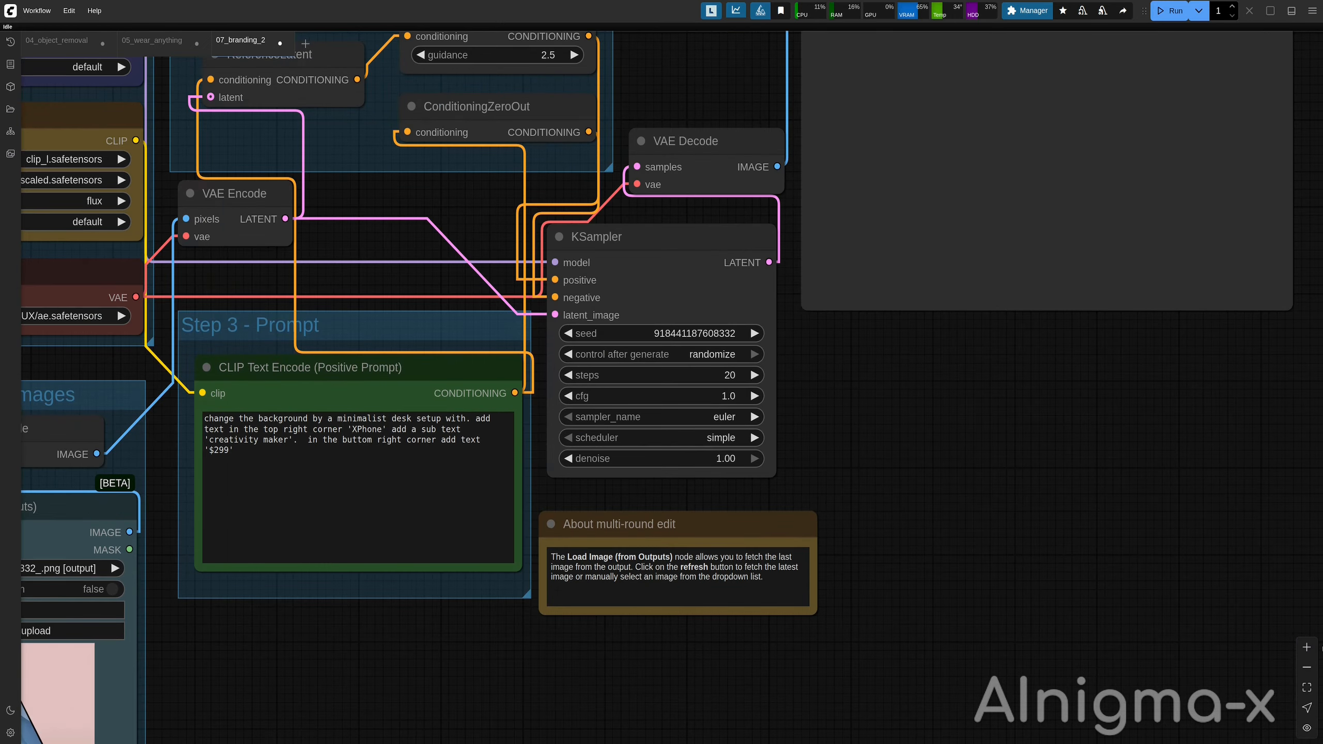
{"action": "left_click_drag", "start_coordinate": [1057, 600], "coordinate": [1102, 638]}
{"action": "scroll", "coordinate": [1102, 638], "scroll_direction": "down", "scroll_amount": 2}
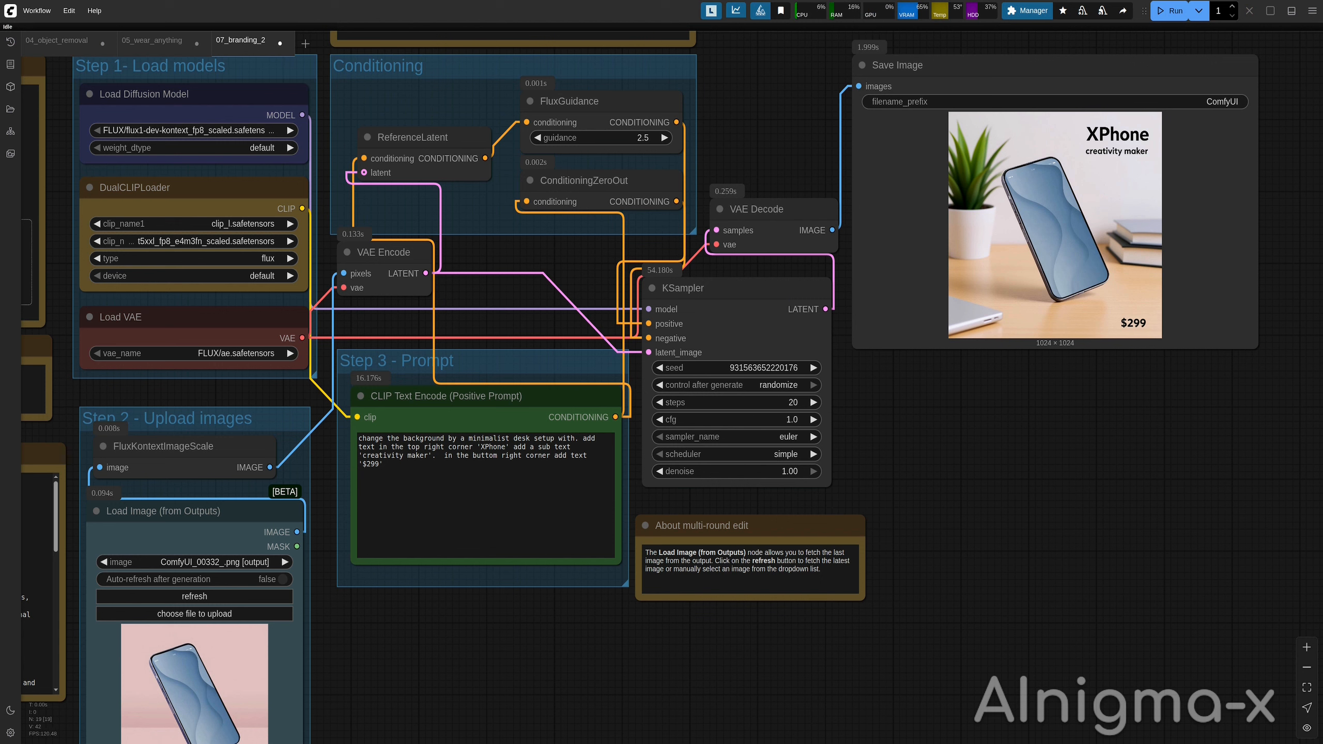
Change the price placement to the bottom left corner and append 'text color is white.', running the workflow after each edit.
{"action": "double_click", "coordinate": [513, 457]}
{"action": "type", "text": "lef"}
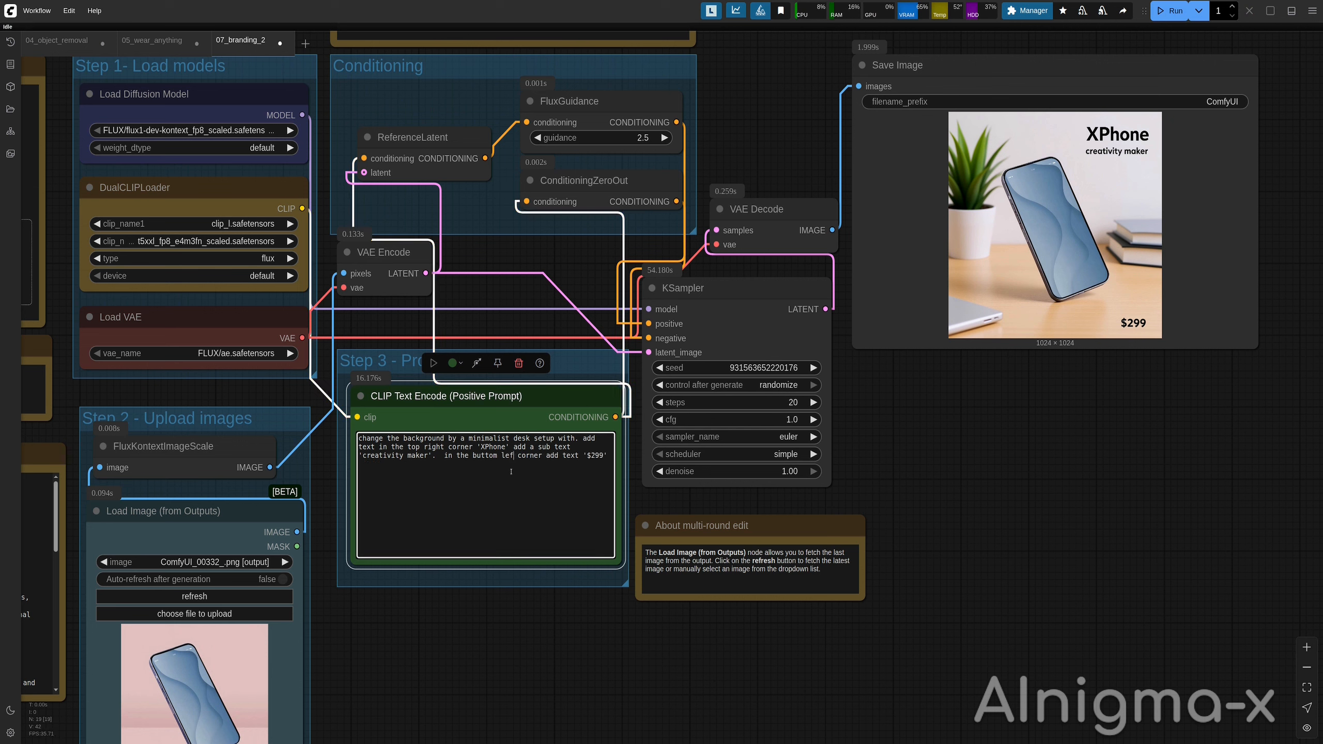
{"action": "type", "text": "t"}
{"action": "key", "text": "ctrl+Return"}
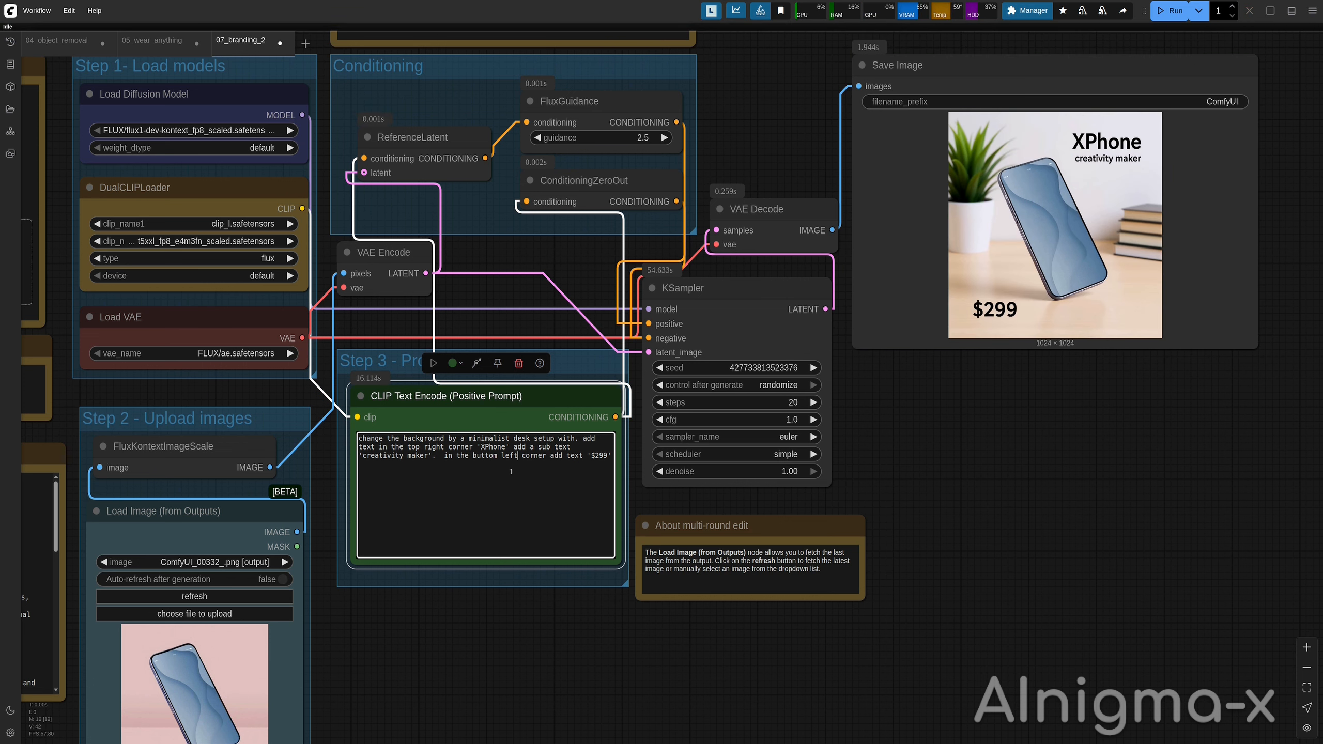
{"action": "type", "text": ". text color is white."}
{"action": "key", "text": "ctrl+Return"}
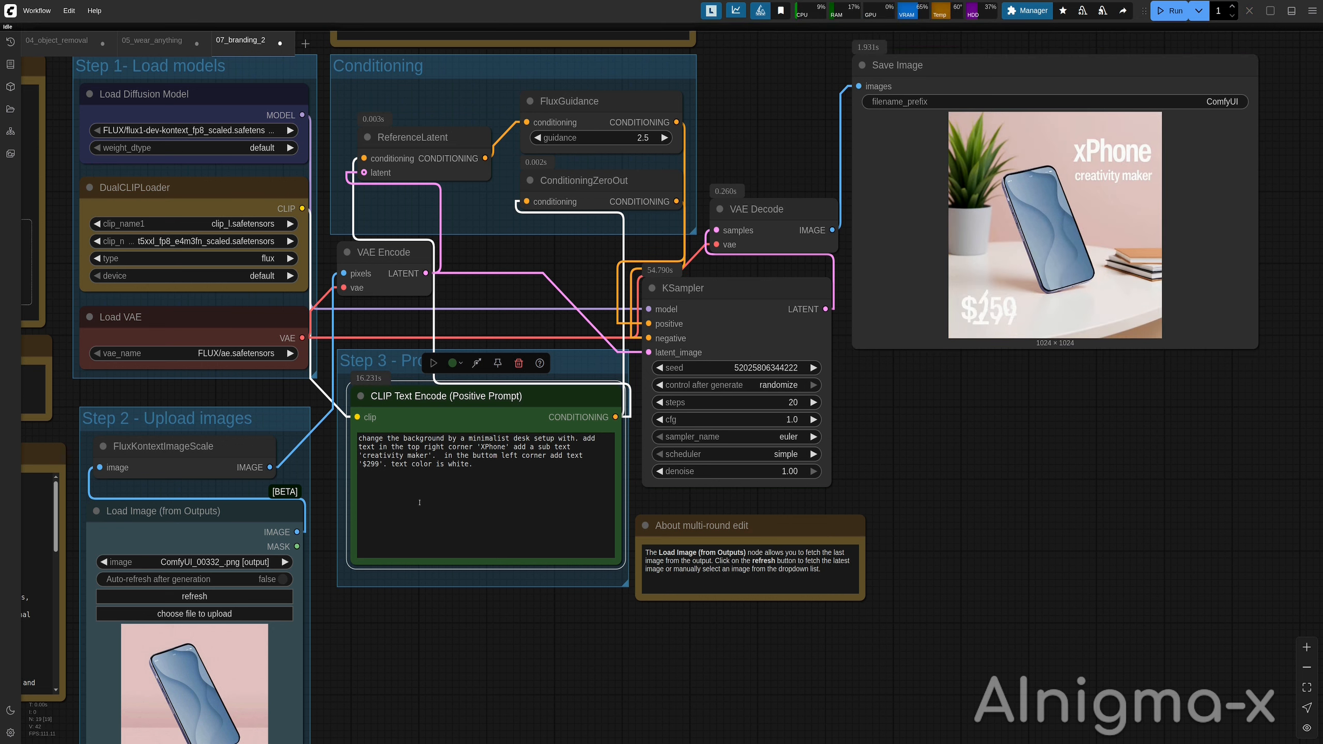
Set the KSampler steps to 25.
{"action": "left_click", "coordinate": [785, 401]}
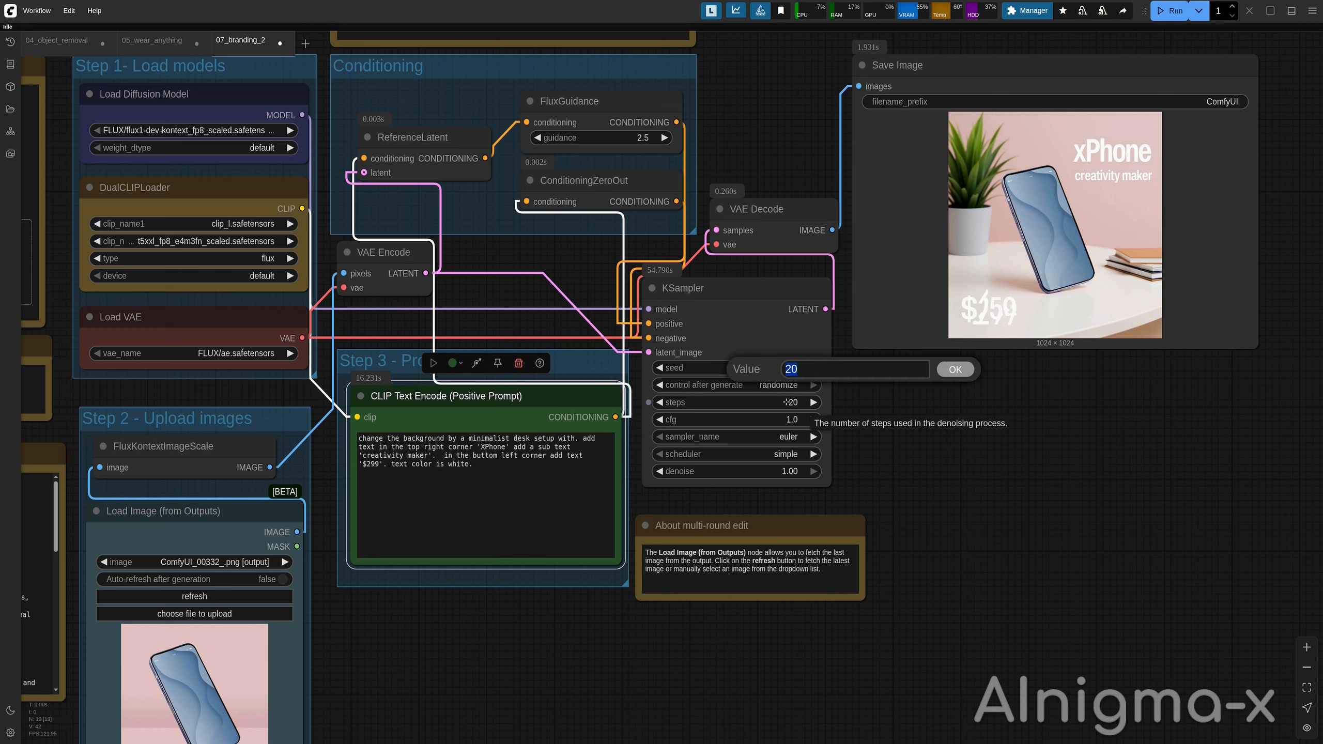
{"action": "type", "text": "25"}
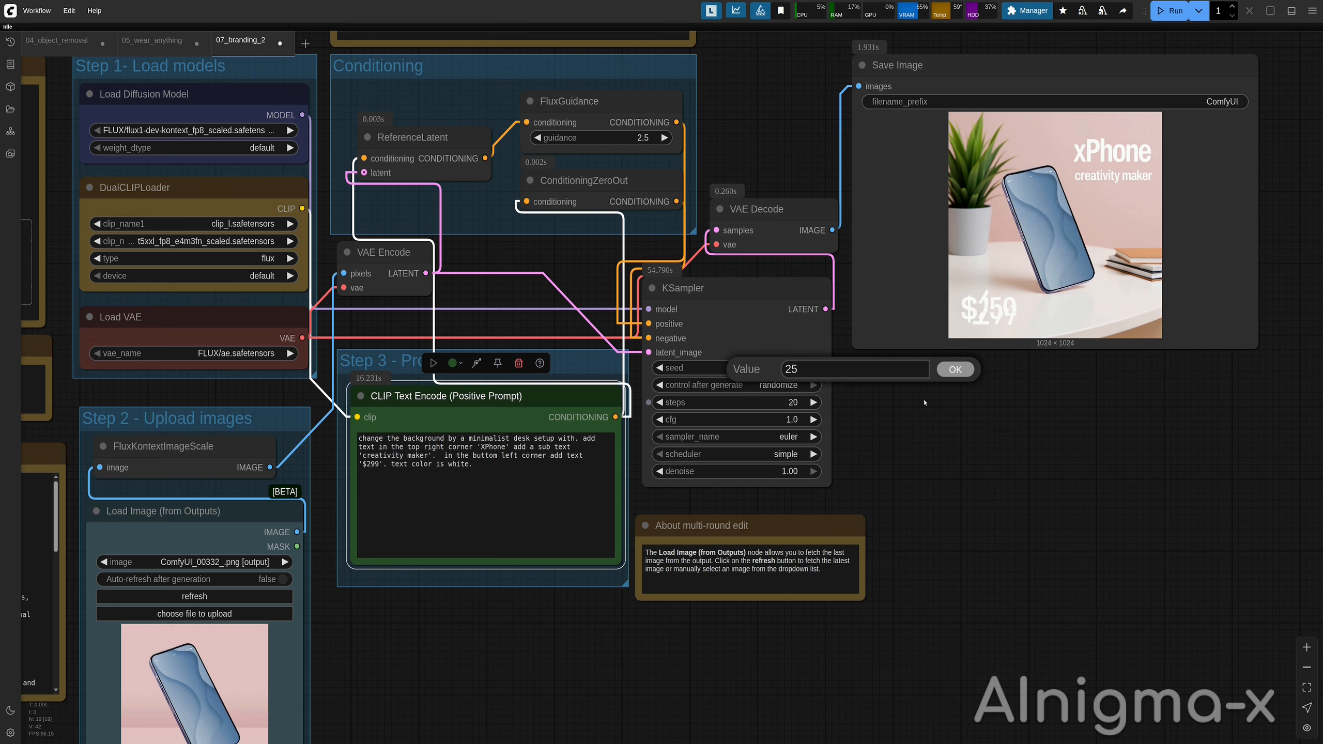
{"action": "left_click", "coordinate": [958, 371]}
Set the KSampler sampler to euler_ancestral and the steps to 30.
{"action": "left_click", "coordinate": [779, 441]}
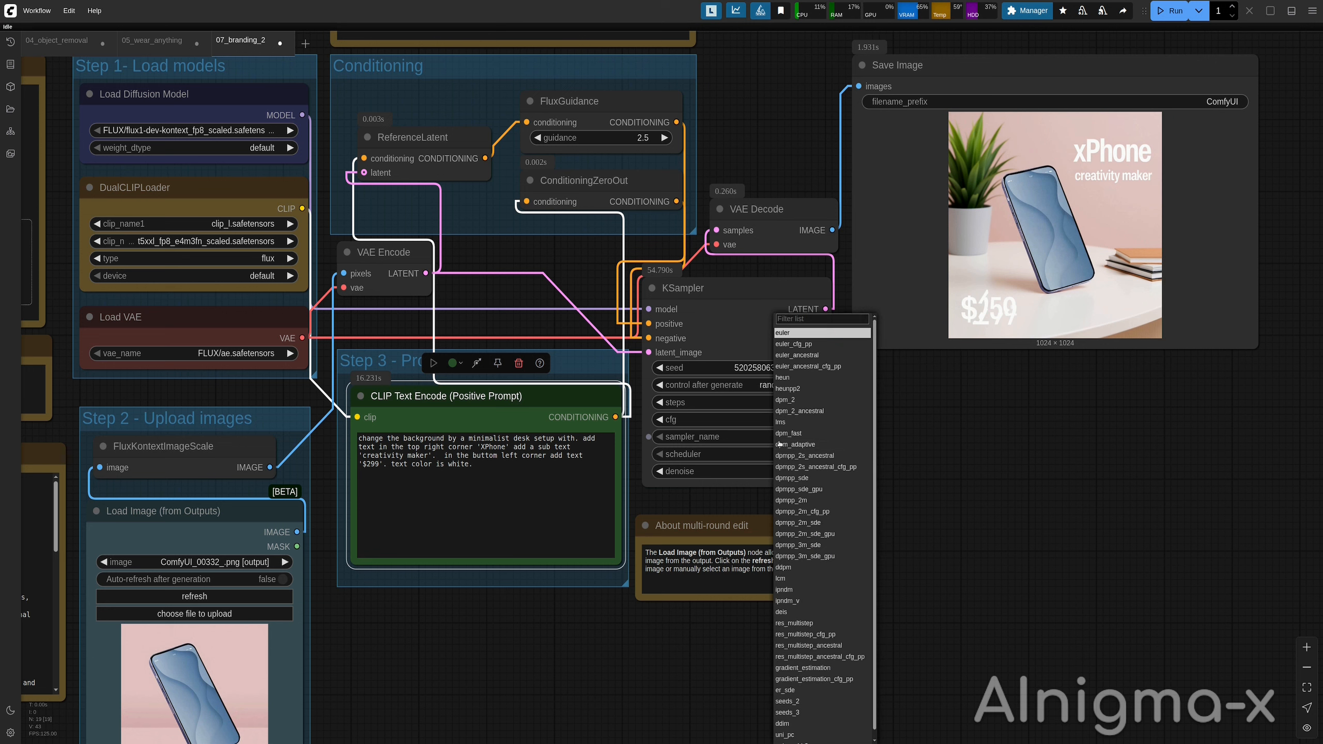
{"action": "left_click", "coordinate": [821, 356]}
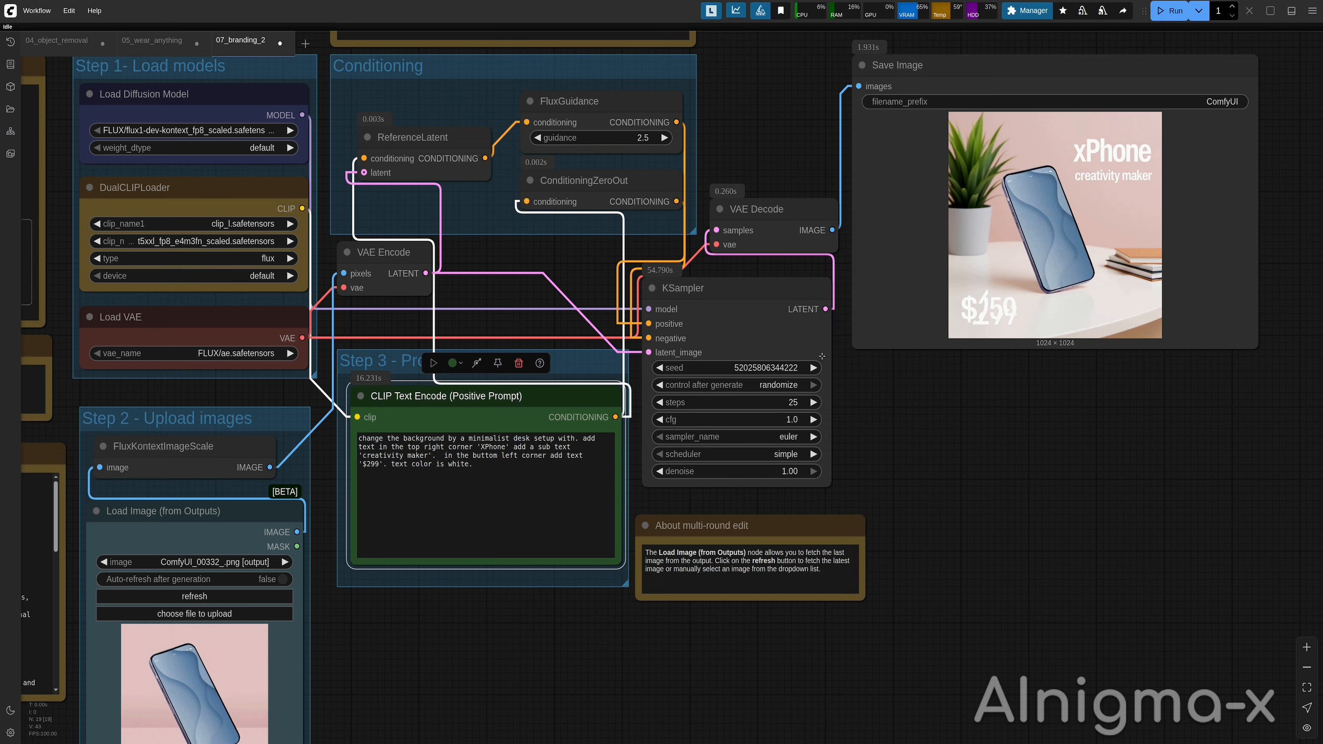
{"action": "left_click", "coordinate": [807, 402]}
{"action": "type", "text": "30"}
{"action": "key", "text": "Return"}
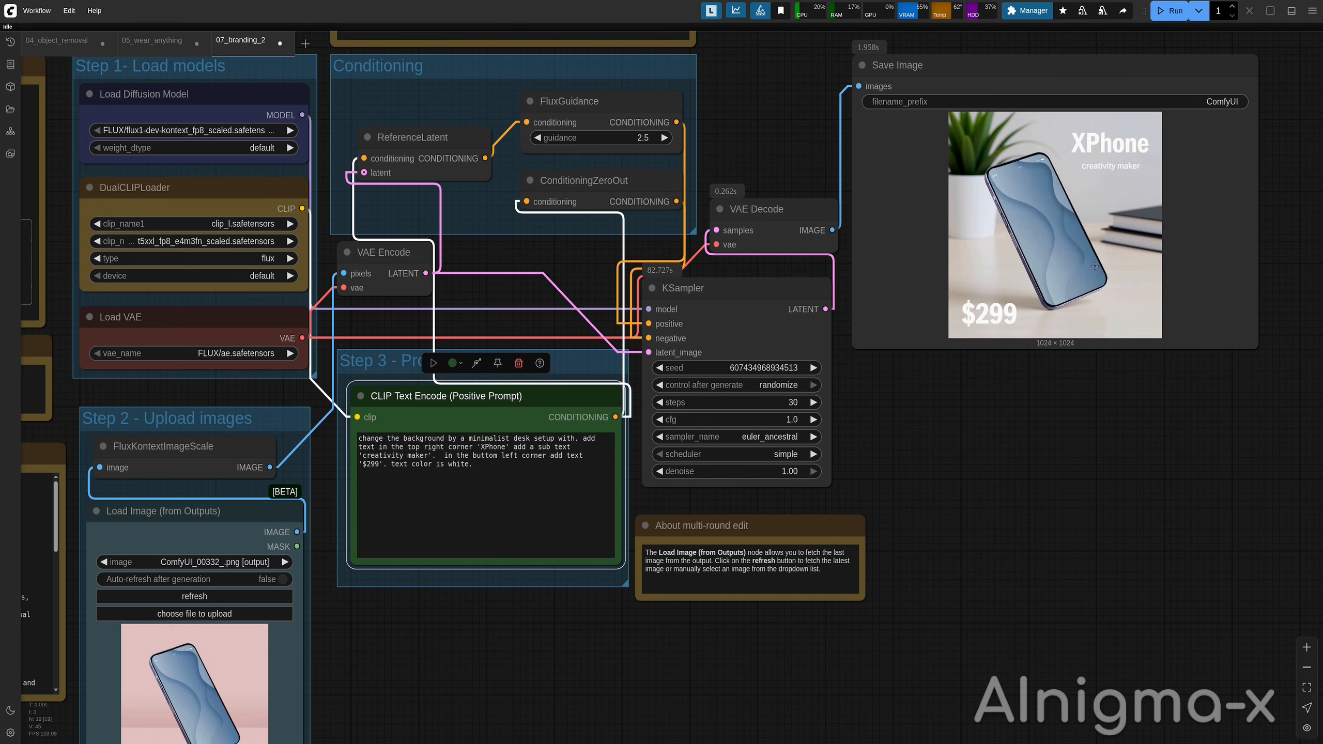
Open the generated XPhone poster image in the viewer and close it.
{"action": "right_click", "coordinate": [1095, 266]}
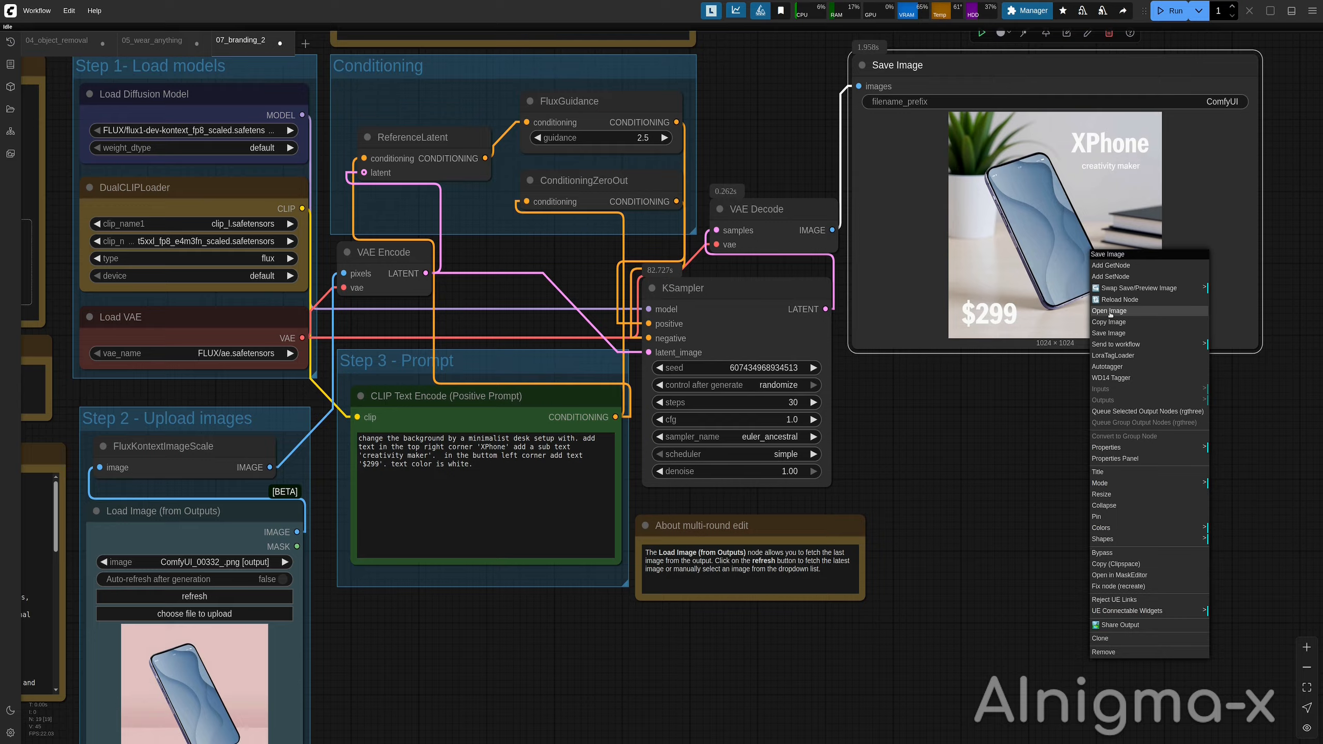
{"action": "left_click", "coordinate": [1109, 312]}
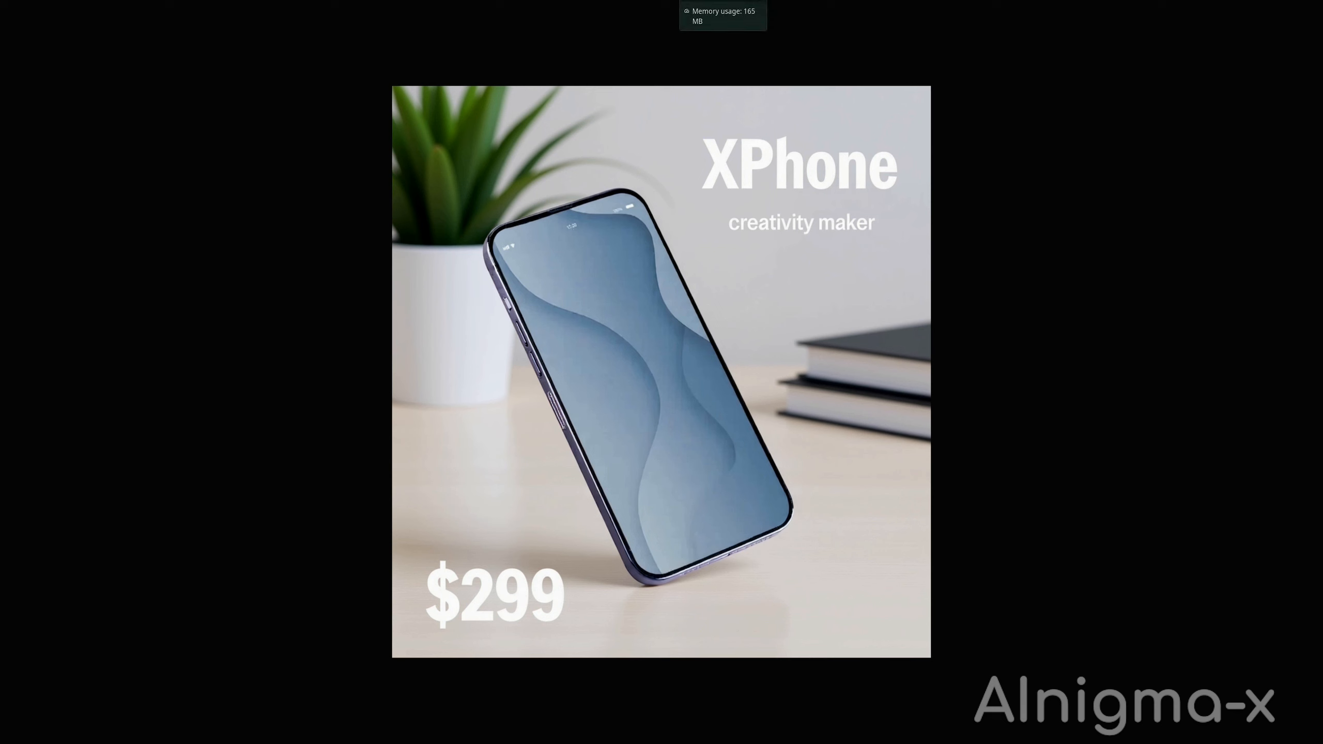
{"action": "key", "text": "ctrl+w"}
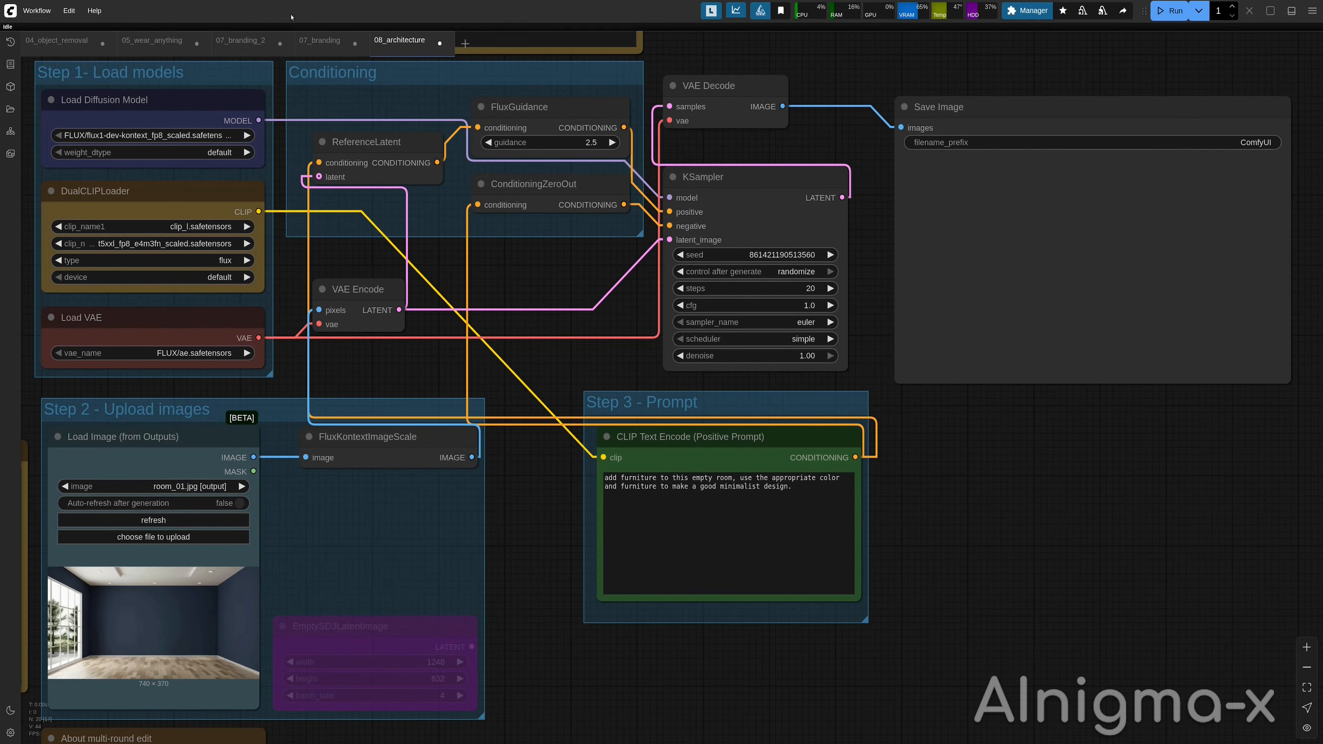
In the architecture workflow, set the prompt to 'add furniture to this empty room, use the appropriate color. add tv.' and run it.
{"action": "left_click", "coordinate": [216, 538]}
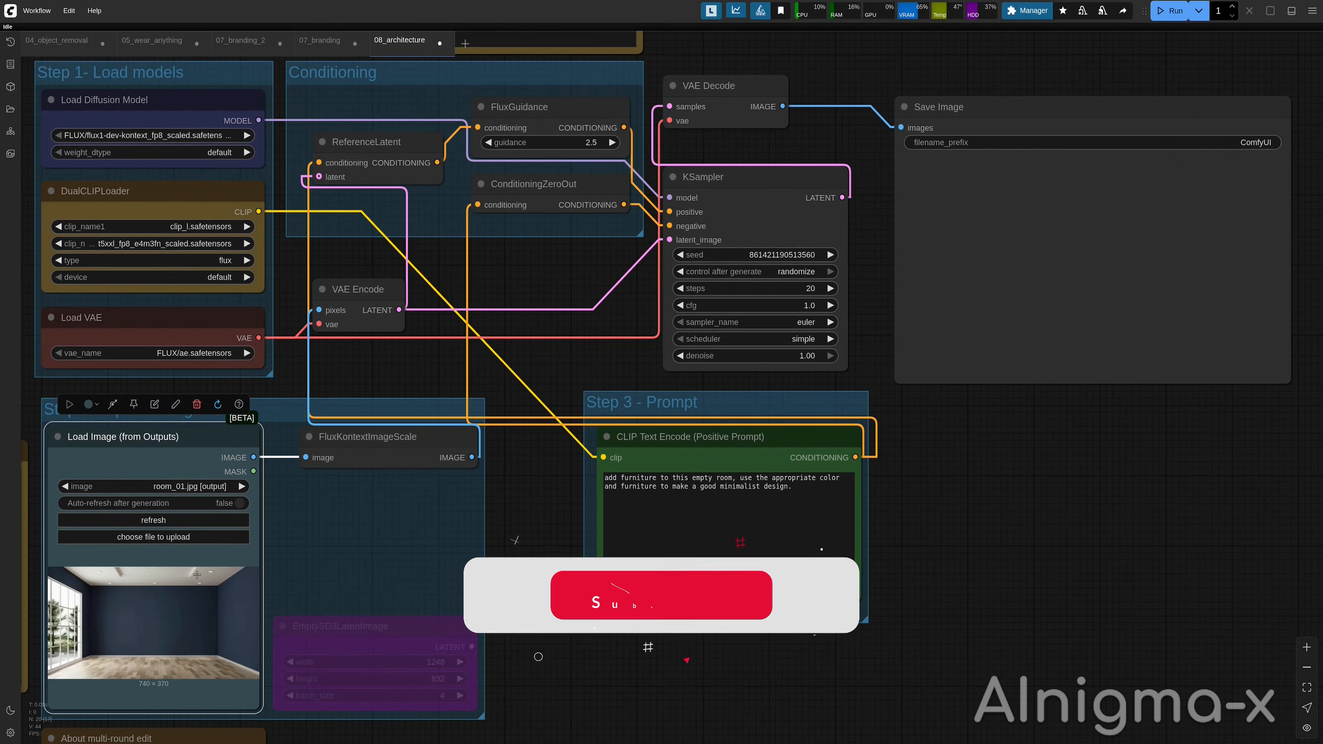
{"action": "left_click", "coordinate": [697, 528]}
{"action": "key", "text": "ctrl+a"}
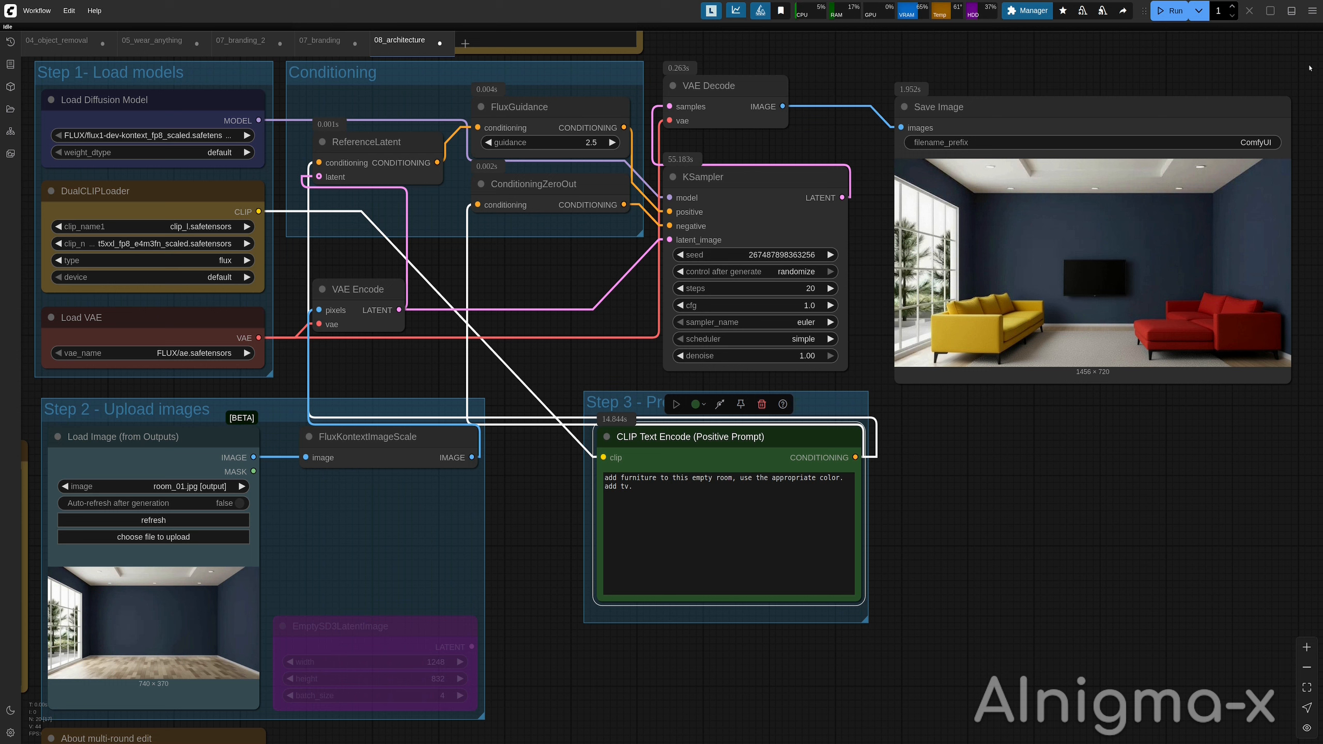
Load the furnished room output as input and run the prompt 'add a familly sitting and watching the tv. kid is playing with a toy.'.
{"action": "left_click", "coordinate": [187, 523]}
{"action": "left_click", "coordinate": [636, 487]}
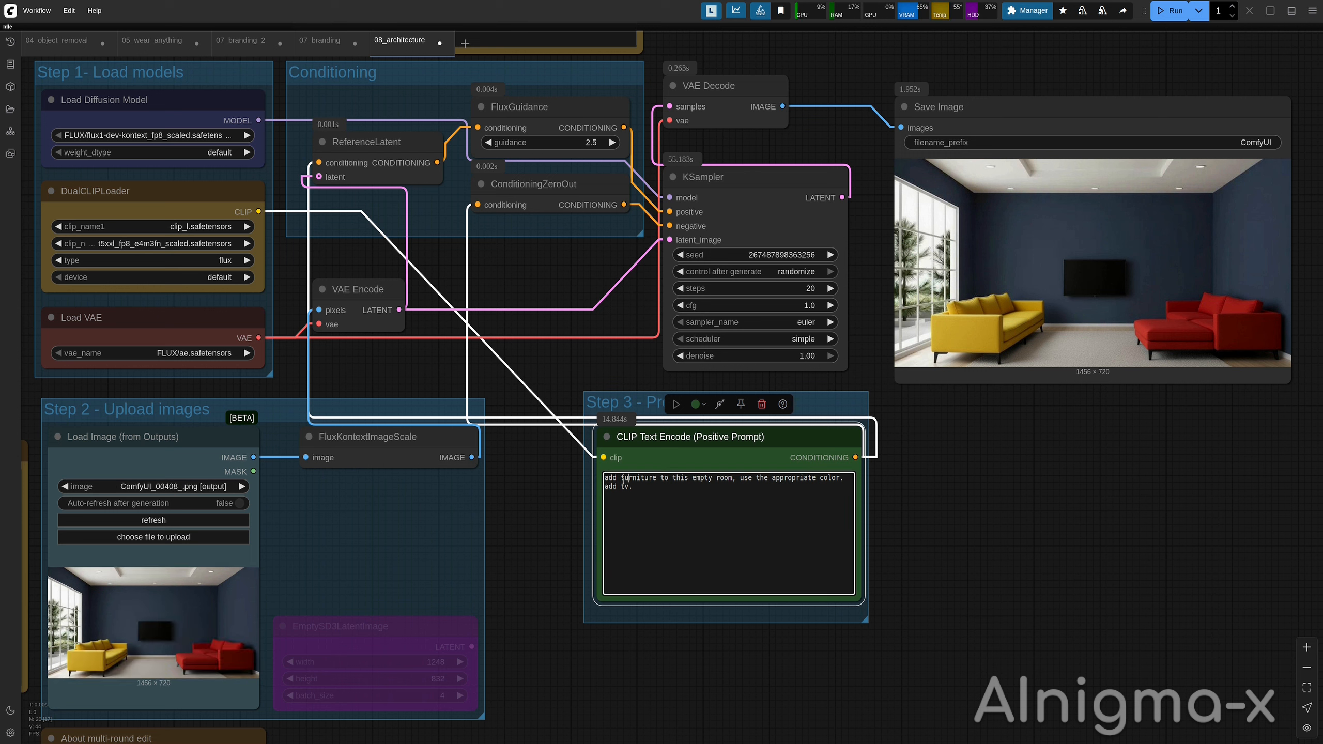
{"action": "key", "text": "ctrl+a"}
{"action": "type", "text": "add a familly sitting  and watching the tv. kid is playing with a toy."}
{"action": "key", "text": "ctrl+Return"}
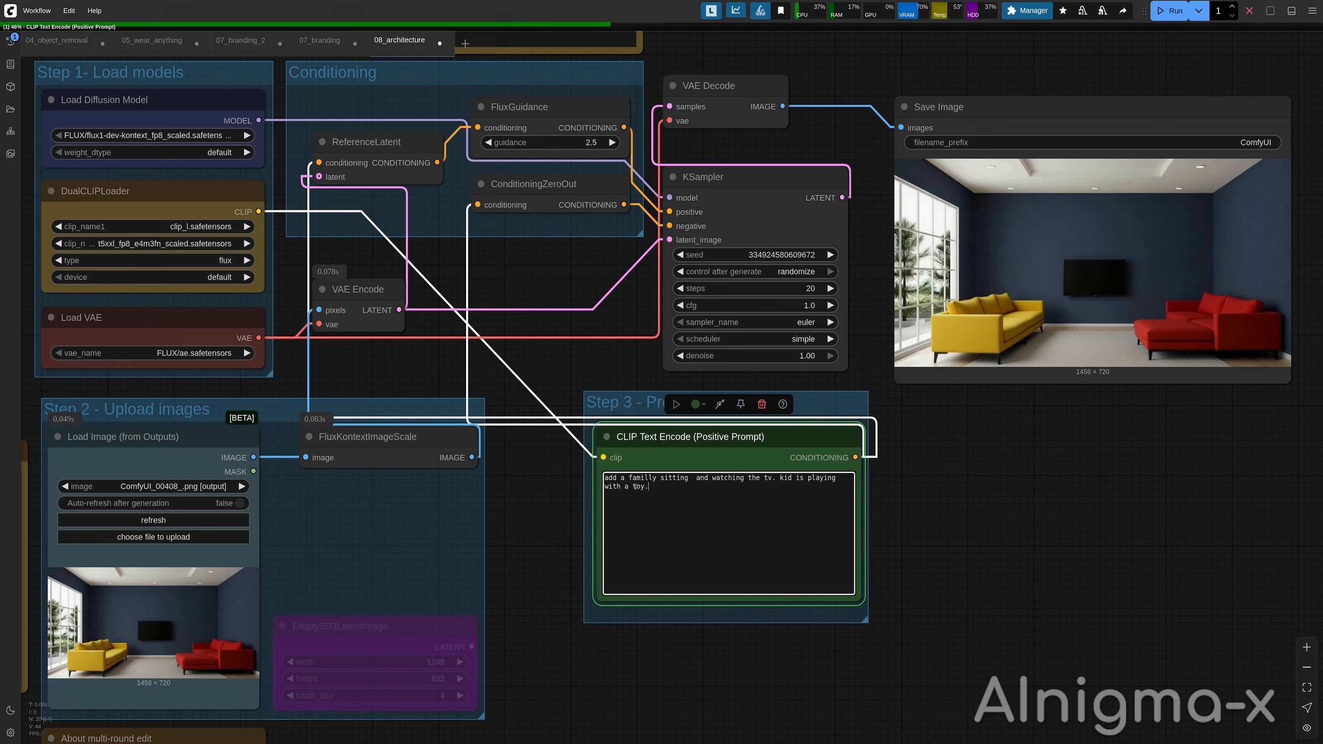
Open the generated living-room image with the family from the Save Image node.
{"action": "scroll", "coordinate": [636, 489], "scroll_direction": "up", "scroll_amount": 2}
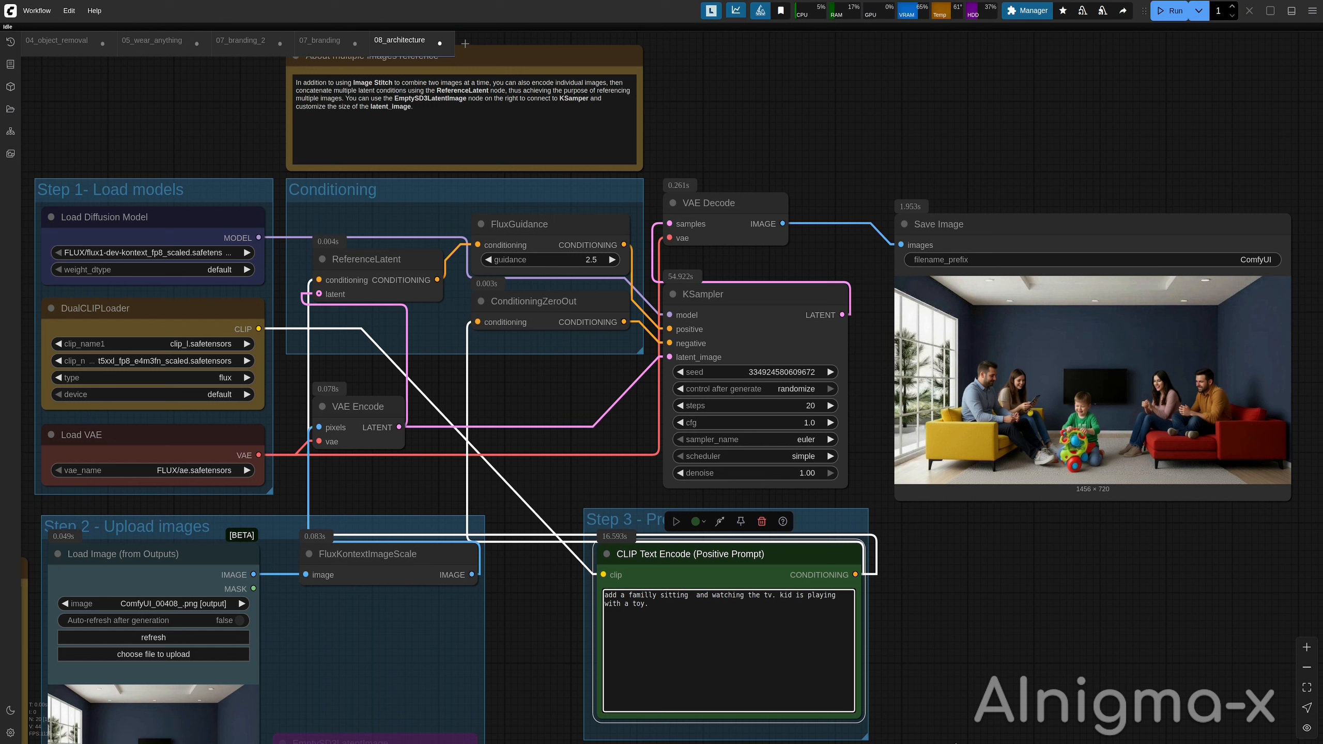
{"action": "right_click", "coordinate": [1017, 374]}
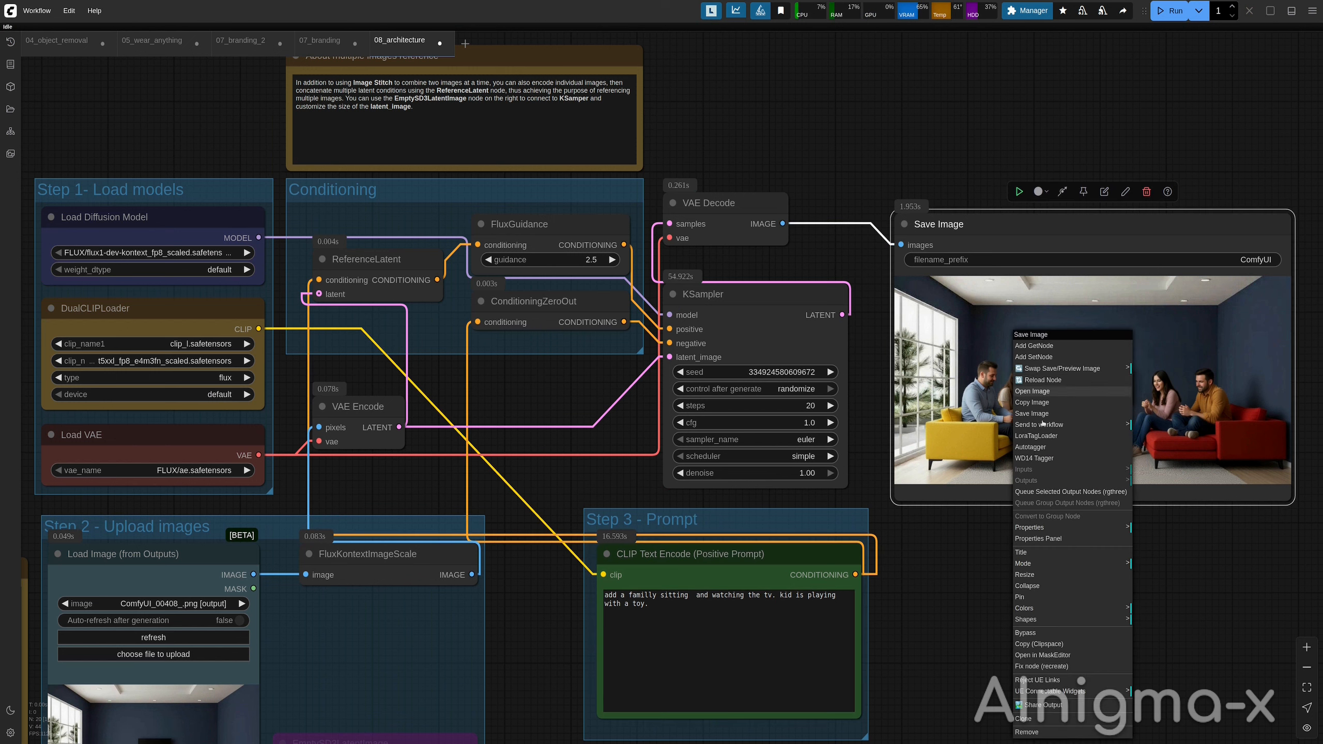
{"action": "left_click", "coordinate": [1043, 395]}
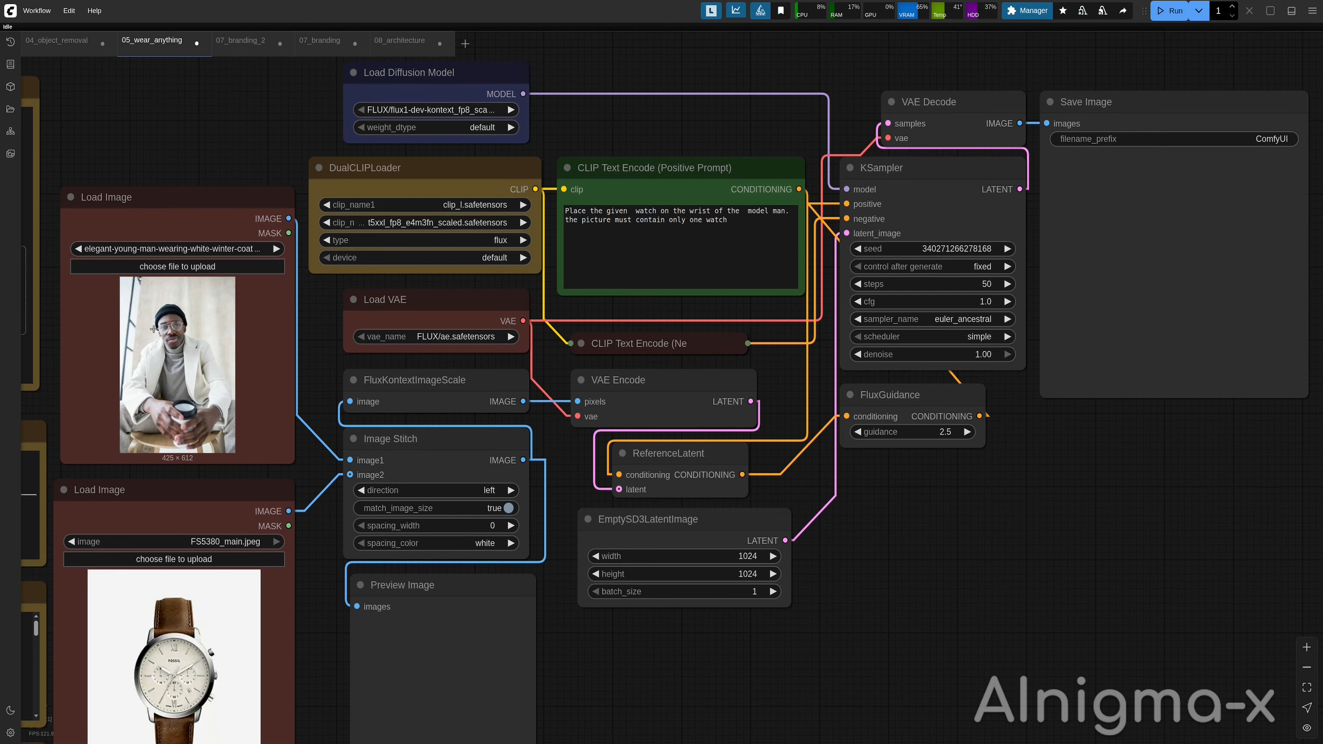
Inspect the wear-anything workflow's prompt, Image Stitch, VAE Encode, ReferenceLatent and EmptySD3LatentImage nodes.
{"action": "scroll", "coordinate": [923, 146], "scroll_direction": "down", "scroll_amount": 1}
{"action": "scroll", "coordinate": [161, 614], "scroll_direction": "up", "scroll_amount": 1}
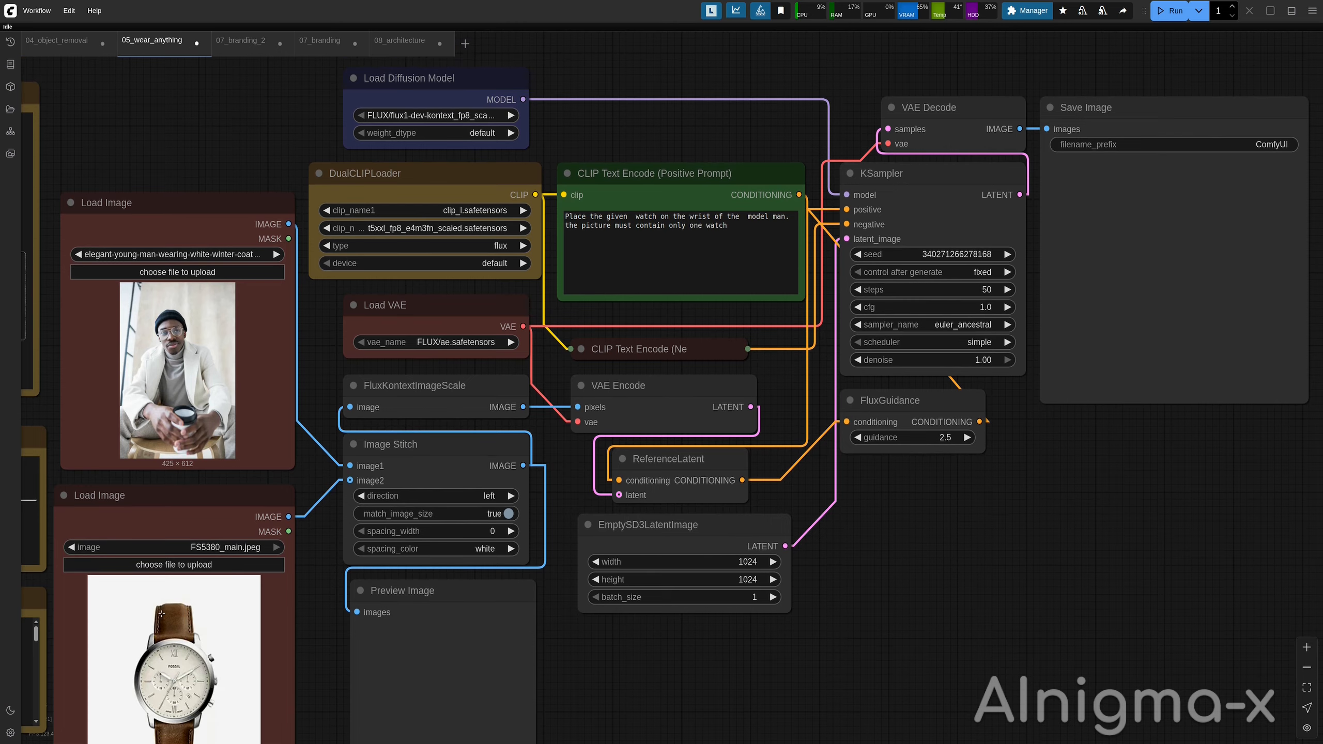
{"action": "scroll", "coordinate": [610, 560], "scroll_direction": "down", "scroll_amount": 1}
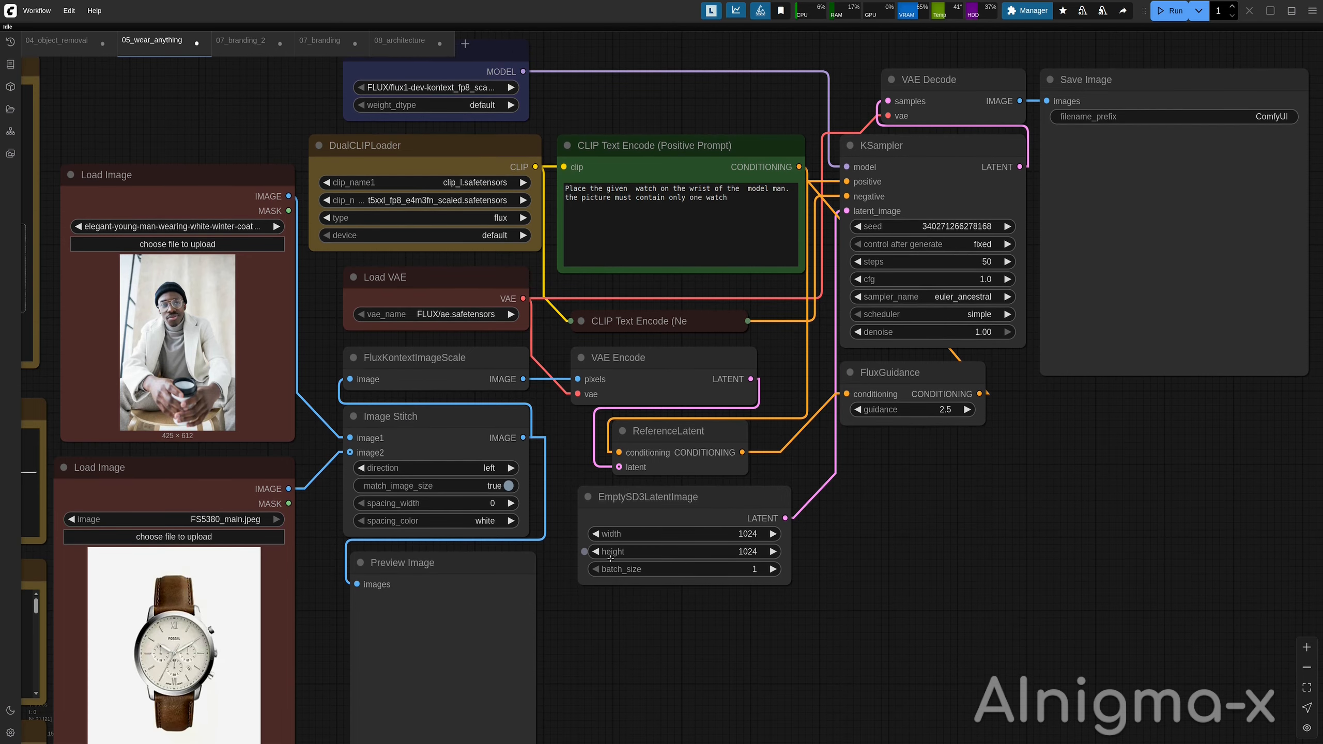
{"action": "scroll", "coordinate": [111, 292], "scroll_direction": "down", "scroll_amount": 1}
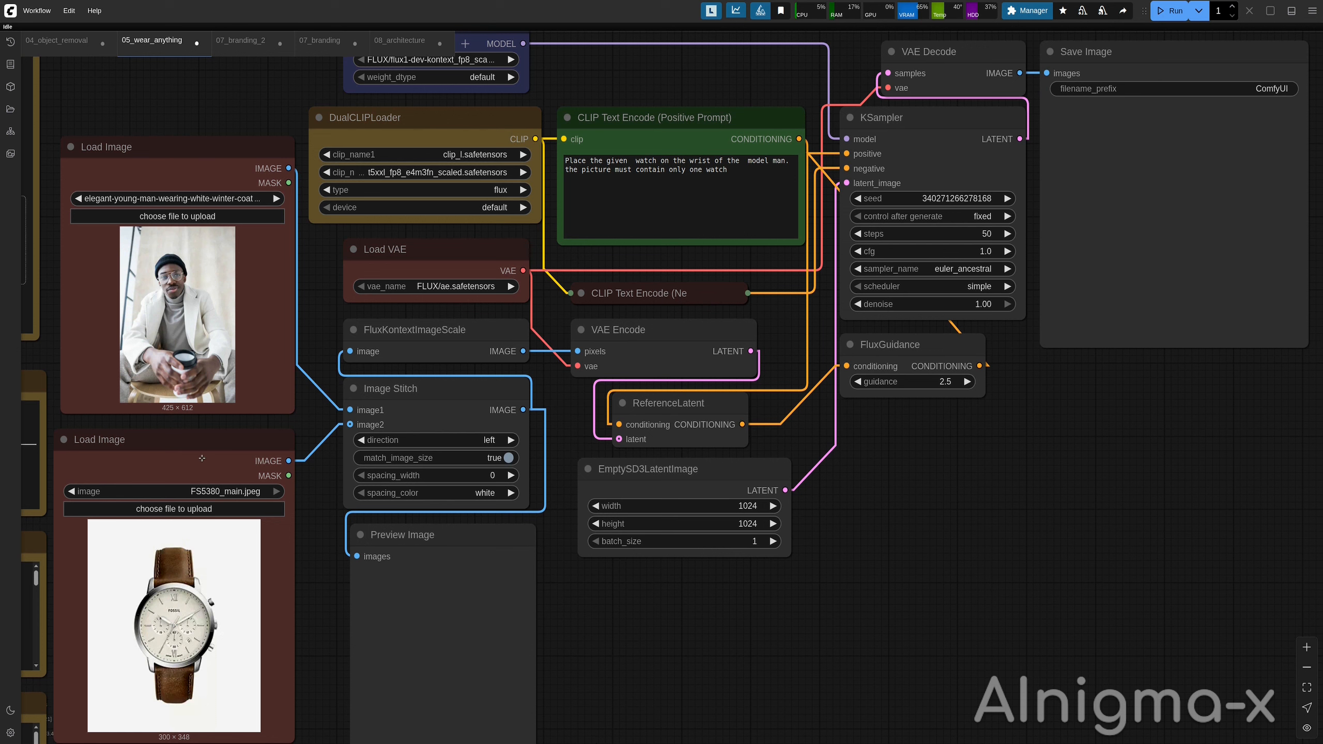
{"action": "left_click", "coordinate": [612, 128]}
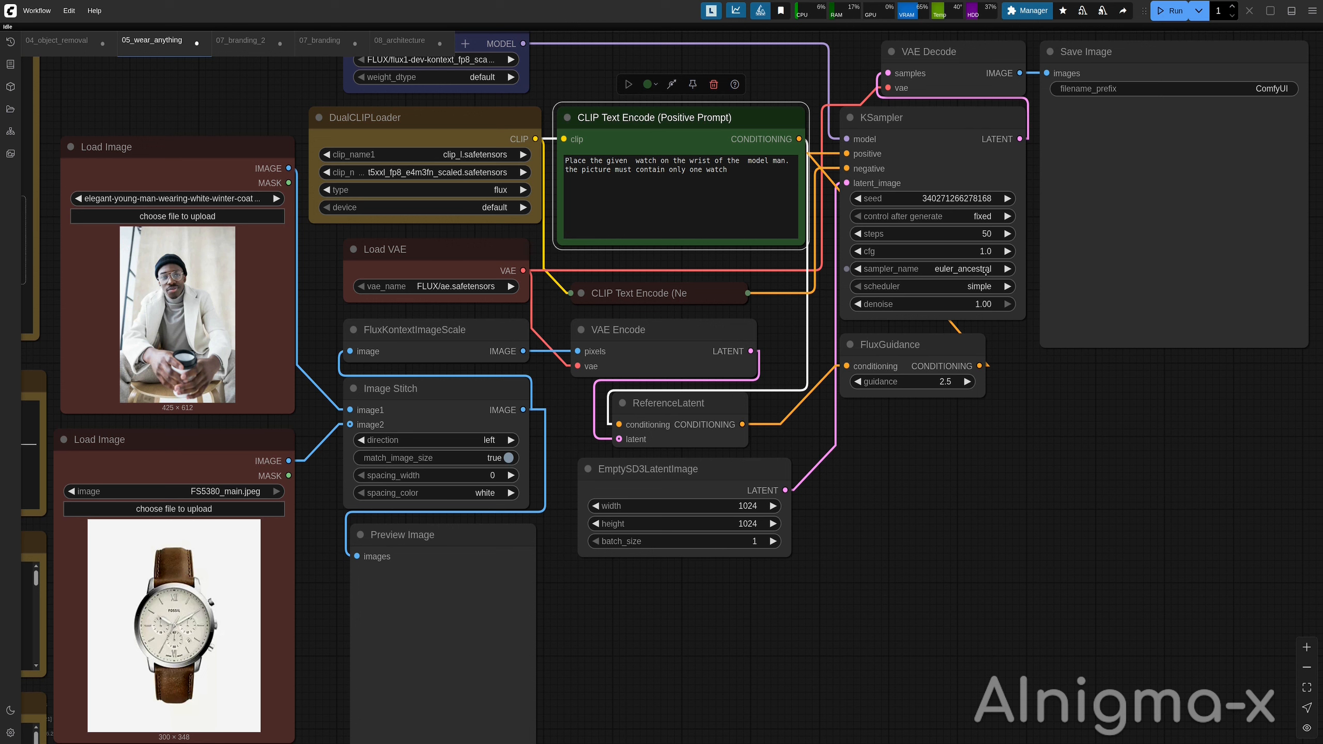
{"action": "left_click", "coordinate": [667, 469]}
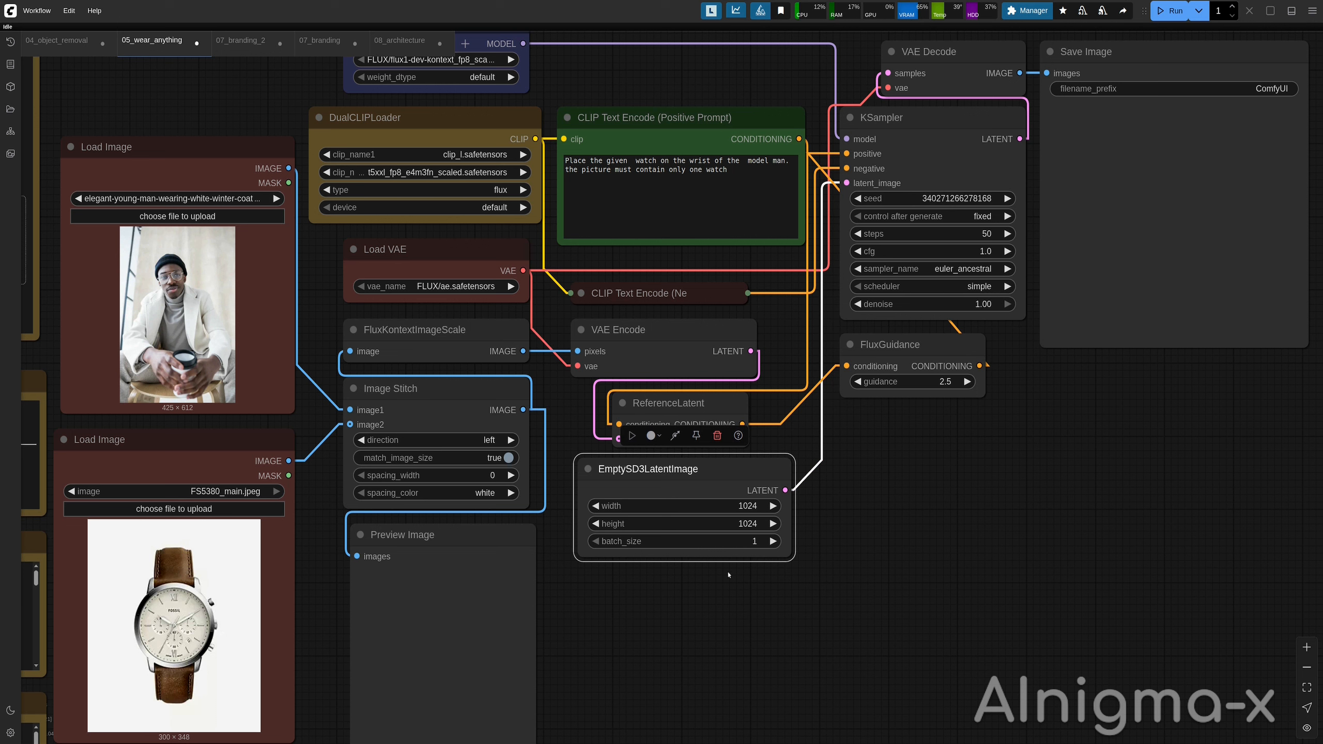
{"action": "left_click", "coordinate": [566, 385]}
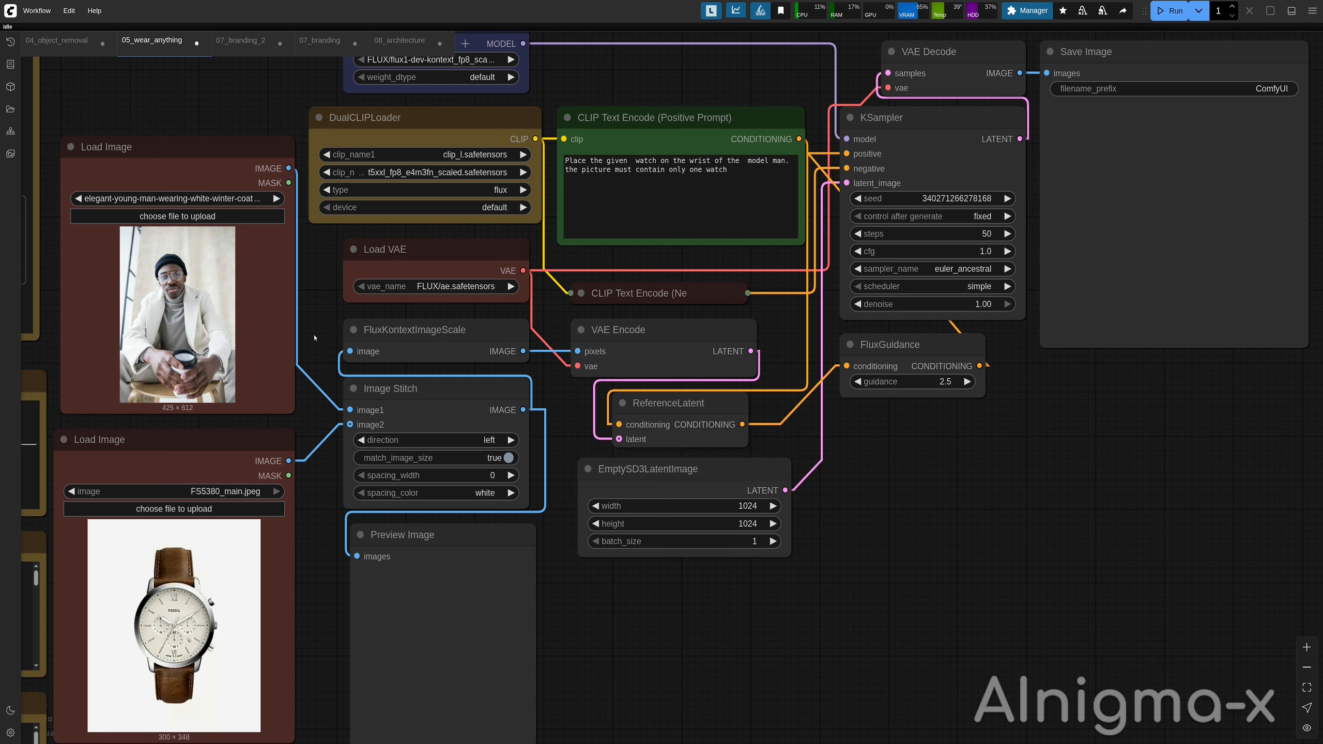
{"action": "left_click", "coordinate": [452, 569]}
{"action": "left_click", "coordinate": [648, 347]}
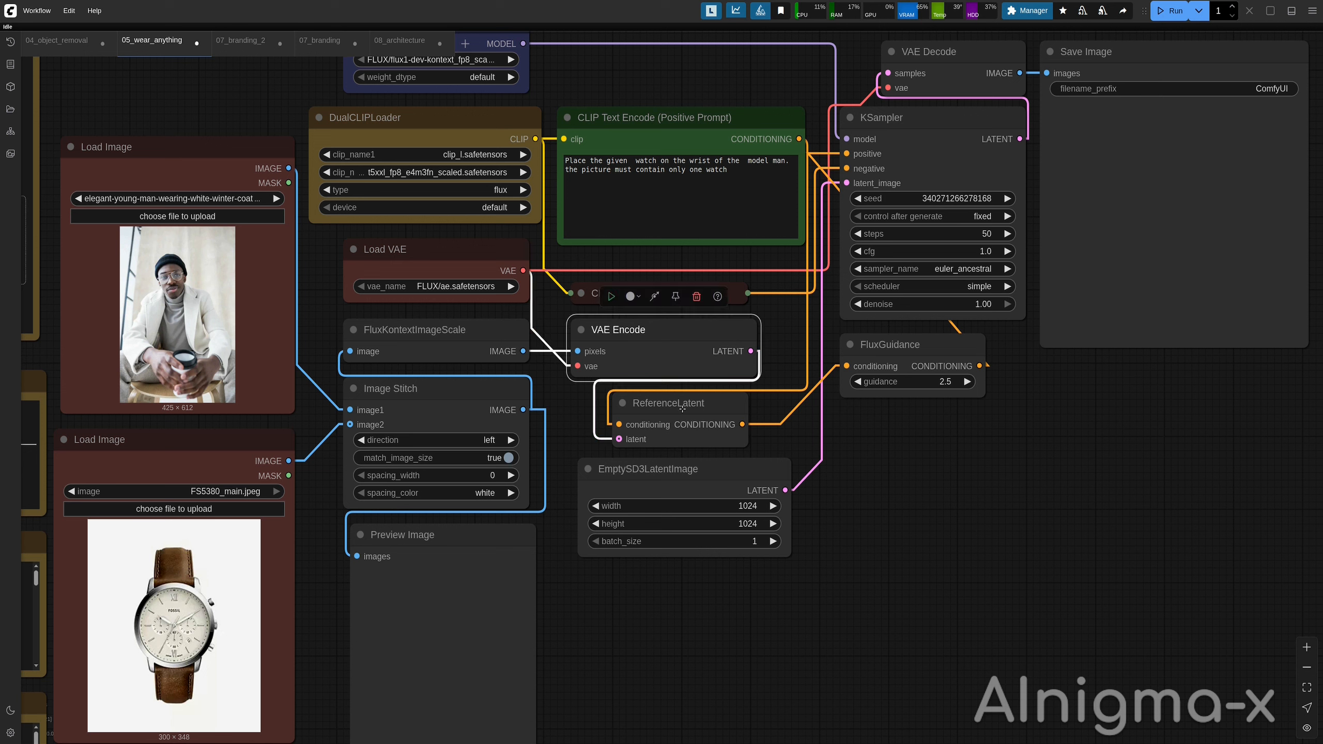
{"action": "left_click", "coordinate": [671, 410]}
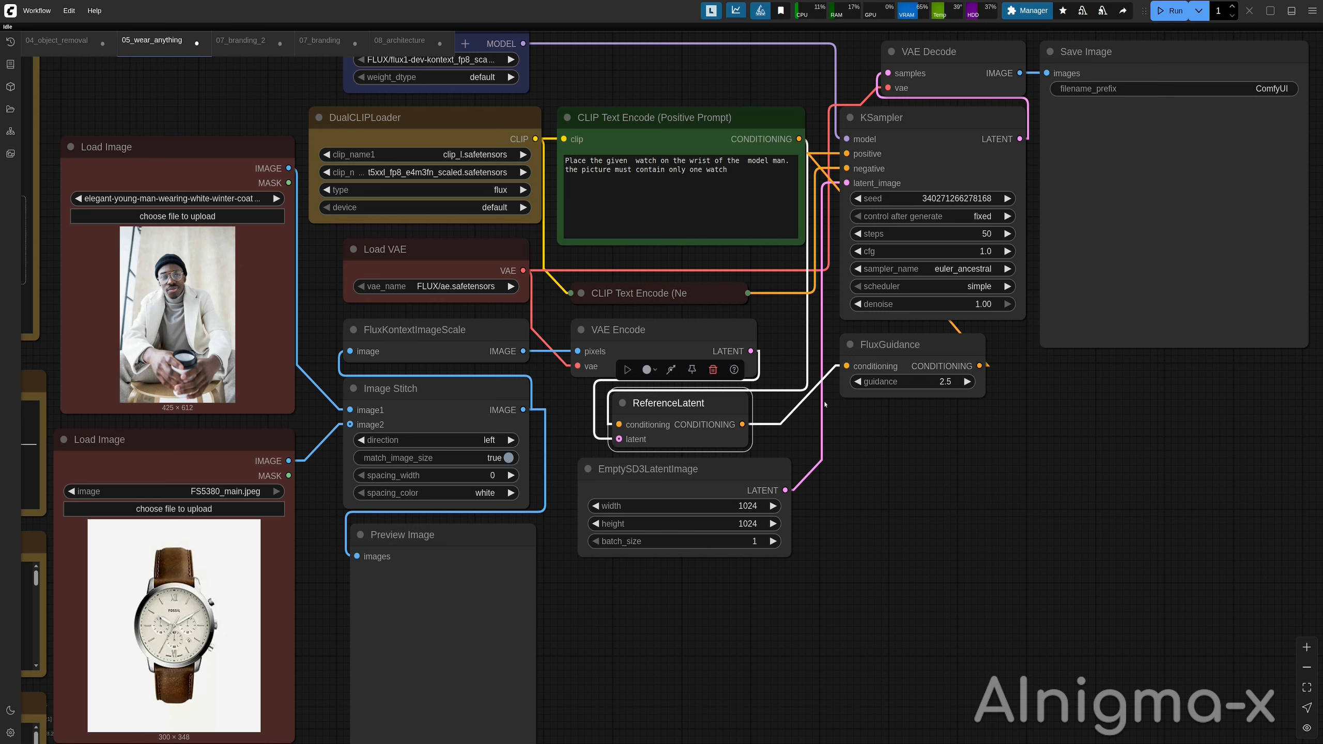
{"action": "left_click", "coordinate": [777, 463]}
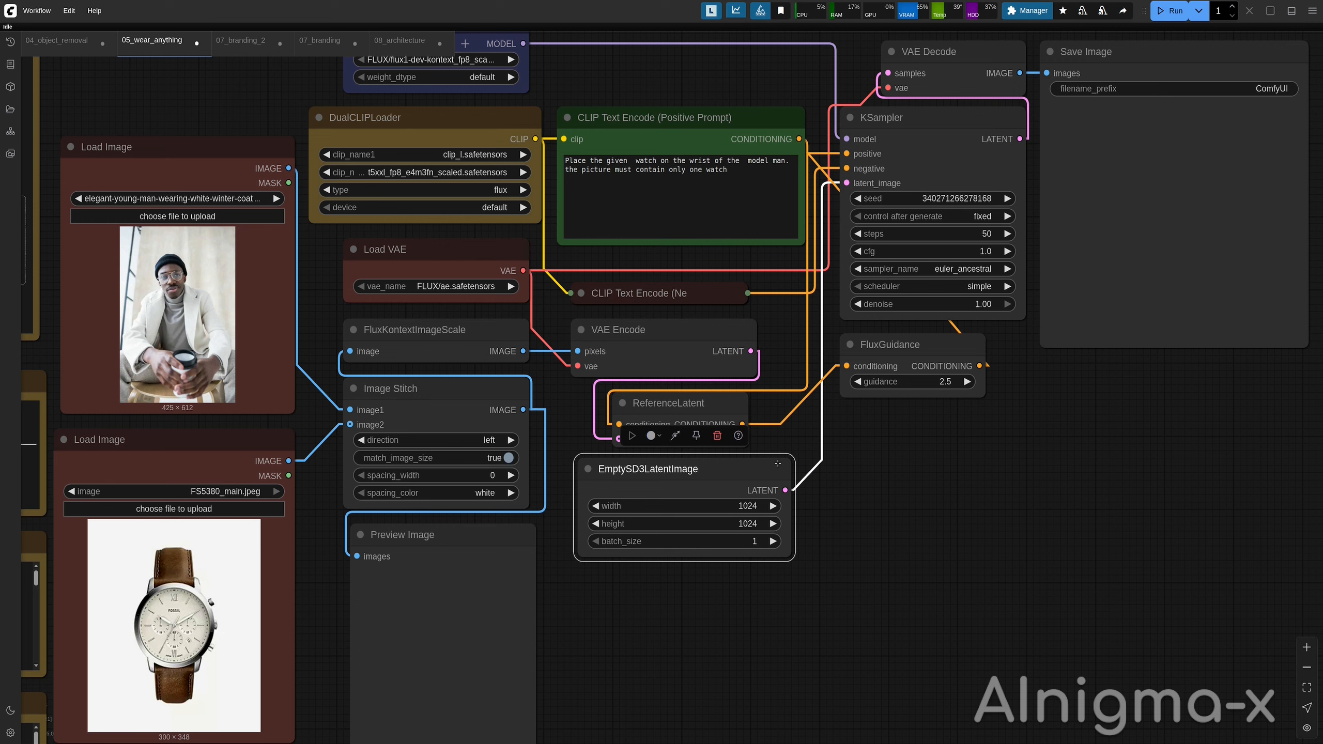
Run the wear-anything workflow to place the watch on the man's wrist and open the result.
{"action": "left_click", "coordinate": [1171, 11]}
{"action": "scroll", "coordinate": [1197, 677], "scroll_direction": "down", "scroll_amount": 1}
{"action": "left_click_drag", "start_coordinate": [1197, 677], "coordinate": [1133, 674]}
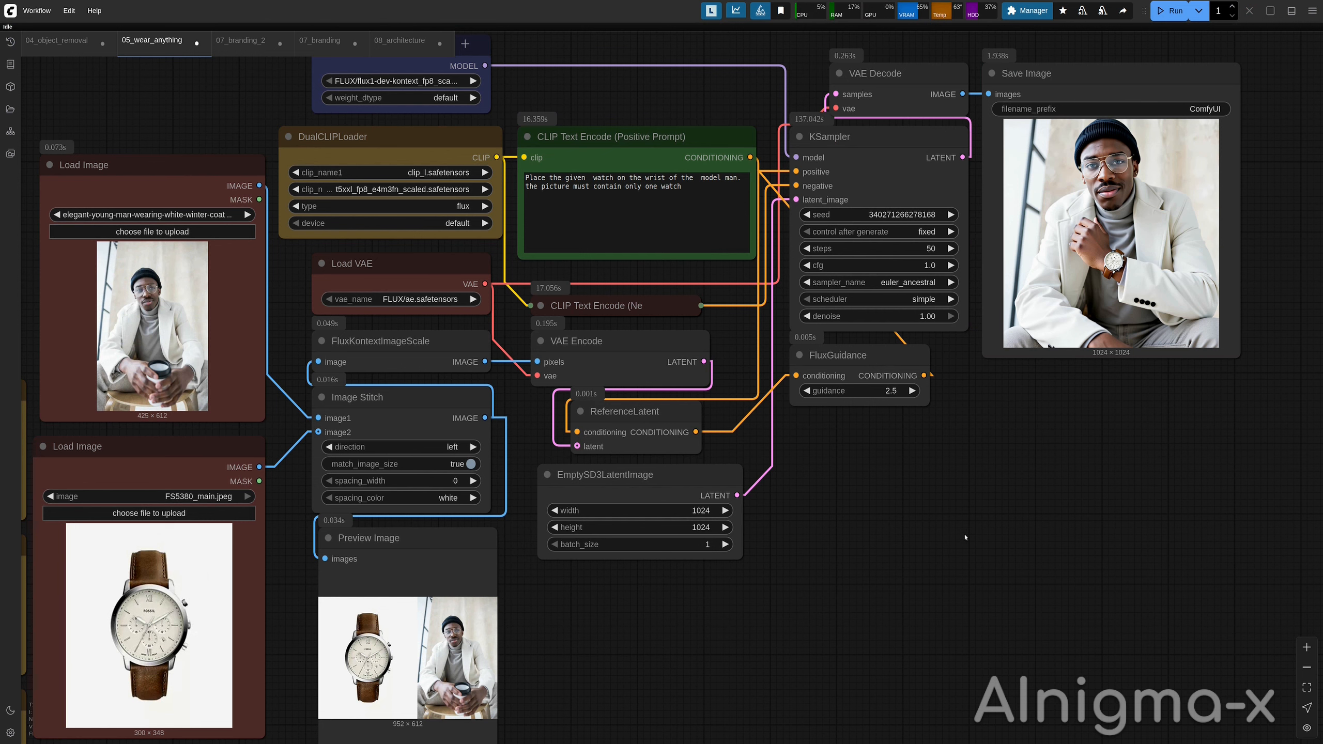
{"action": "right_click", "coordinate": [1093, 230]}
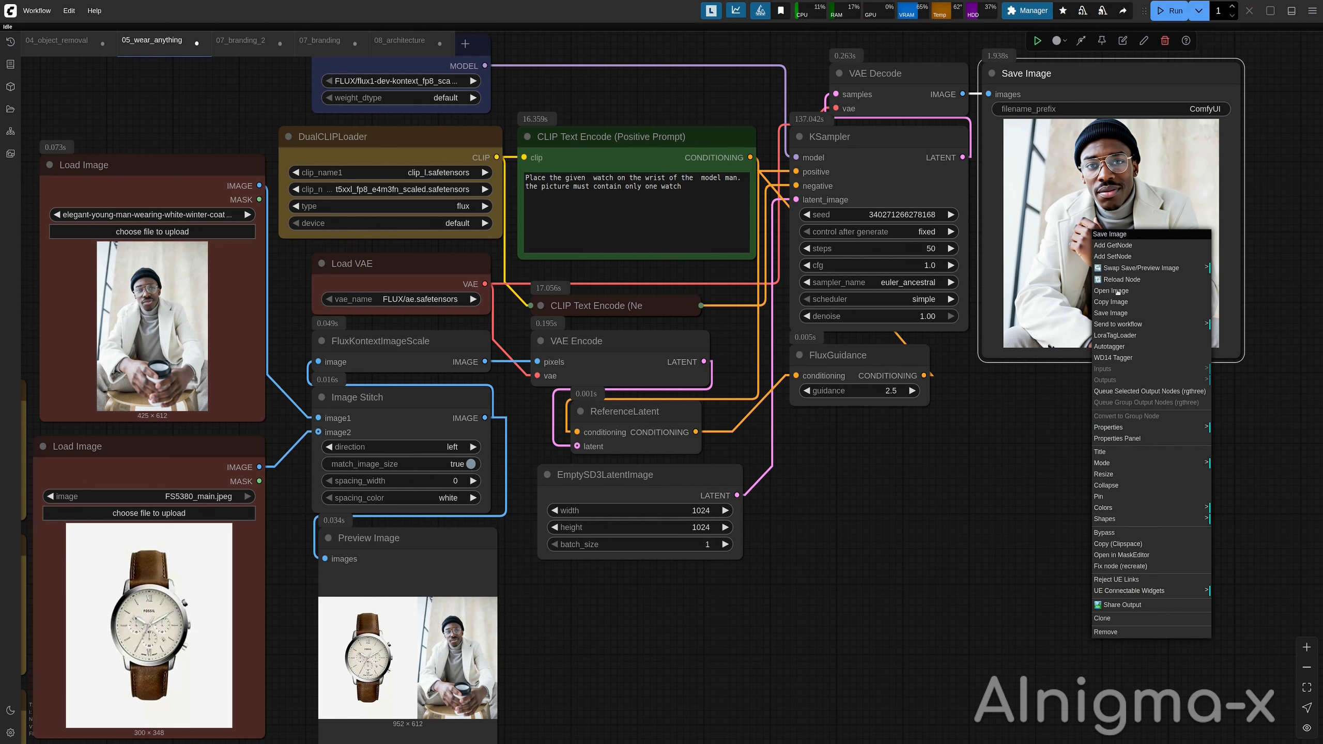